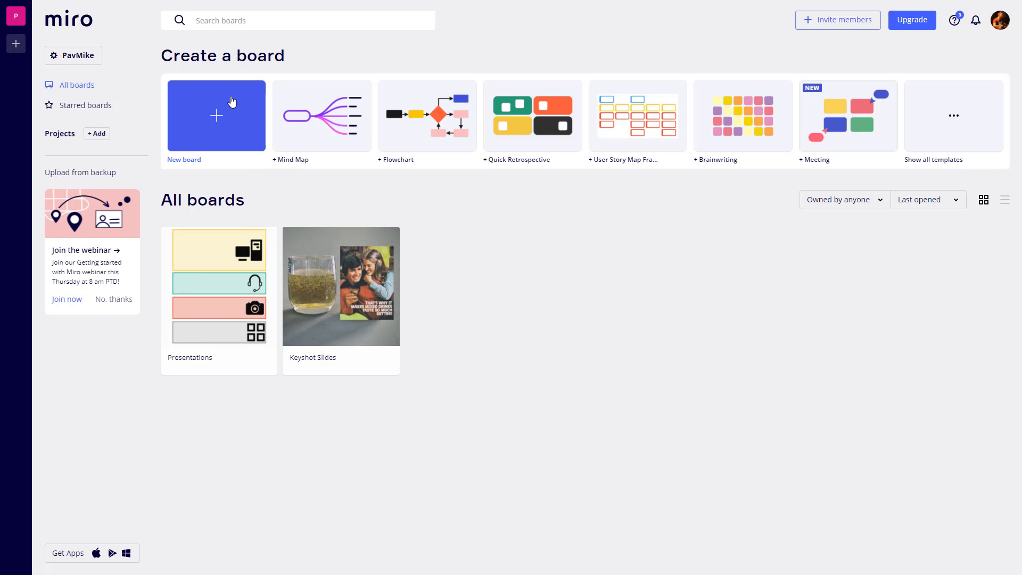
# Step: Create a new Untitled board from the dashboard's New board tile
pyautogui.click(219, 111)
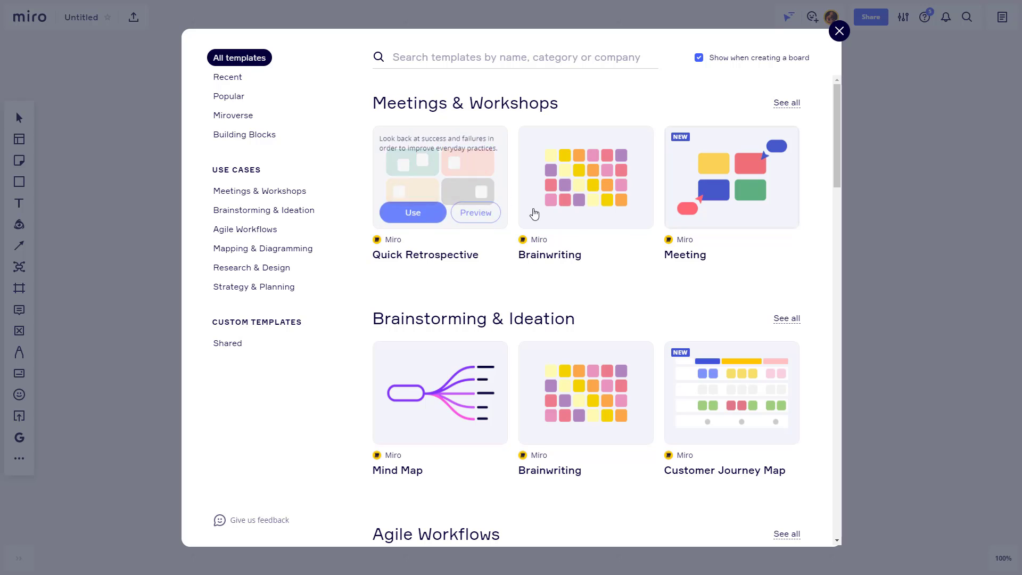
# Step: Search the templates for 'brainstorm' and look at the Miroverse community category
pyautogui.scroll(-15, 639, 217)
pyautogui.scroll(3, 630, 226)
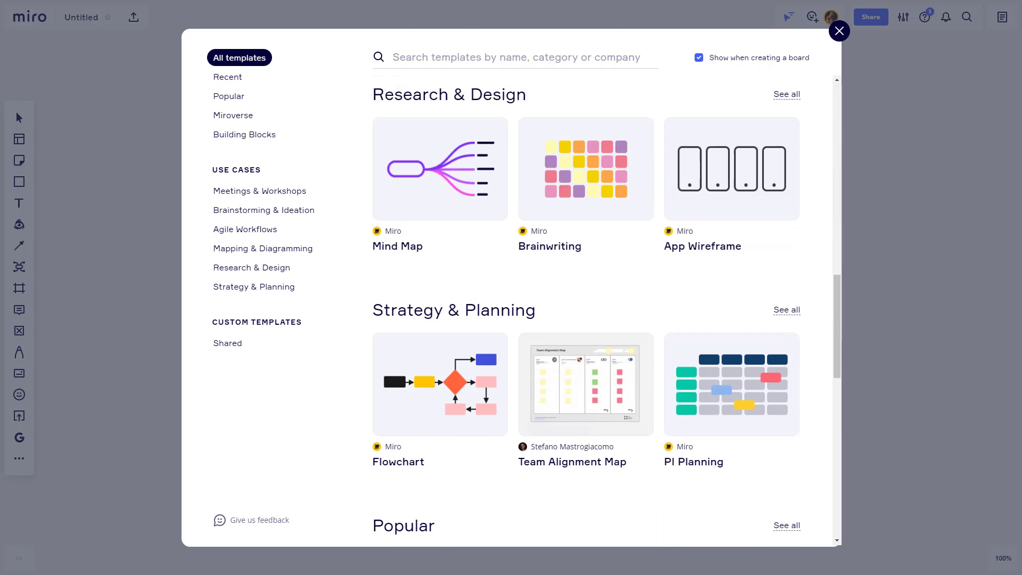
pyautogui.scroll(1, 586, 319)
pyautogui.click(471, 59)
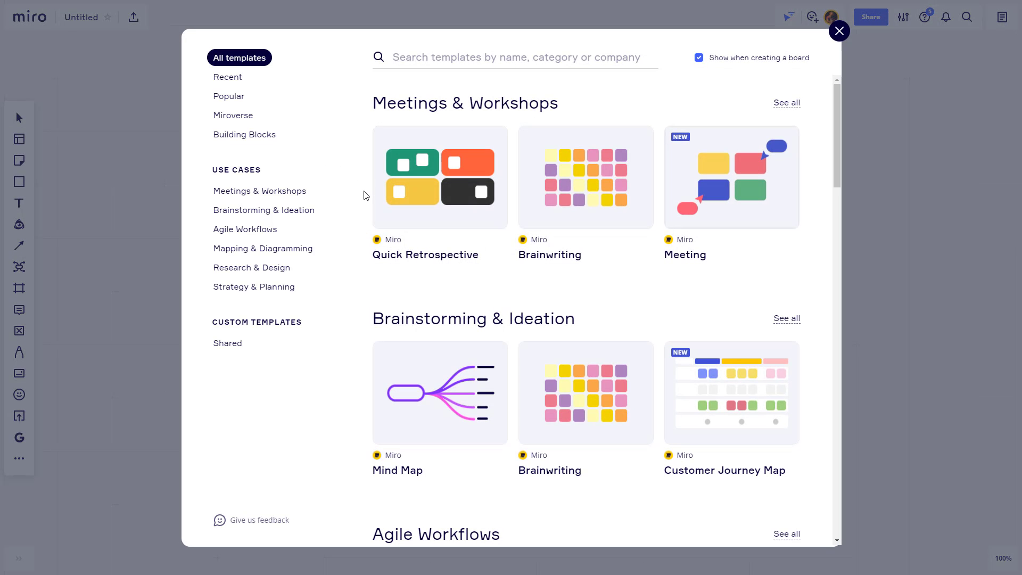
pyautogui.click(435, 59)
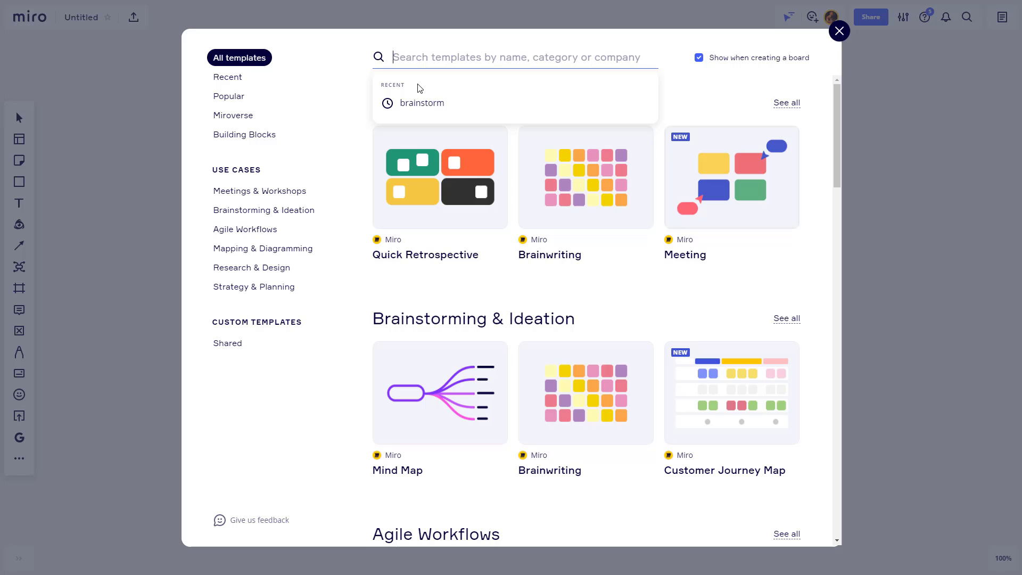
pyautogui.click(418, 104)
pyautogui.scroll(-1, 528, 332)
pyautogui.scroll(-12, 528, 332)
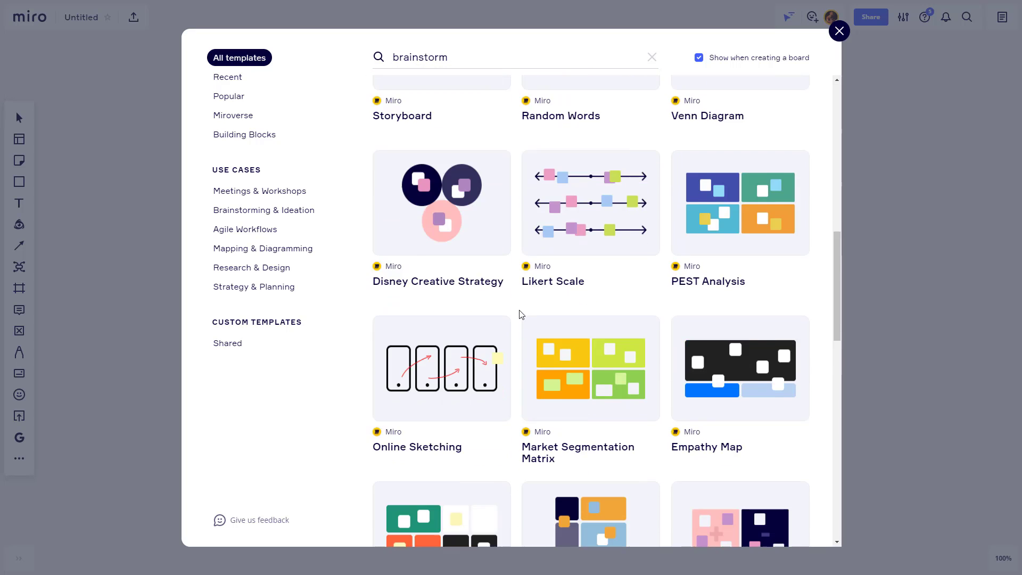
pyautogui.click(234, 116)
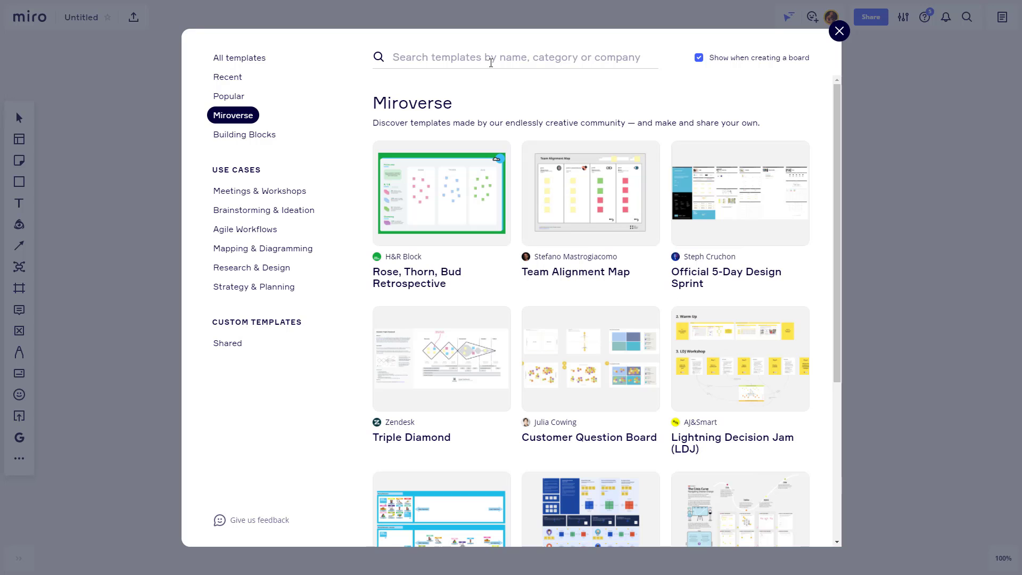
# Step: Rerun the 'brainstorm' template search and scroll through its 35 results
pyautogui.click(490, 59)
pyautogui.click(423, 102)
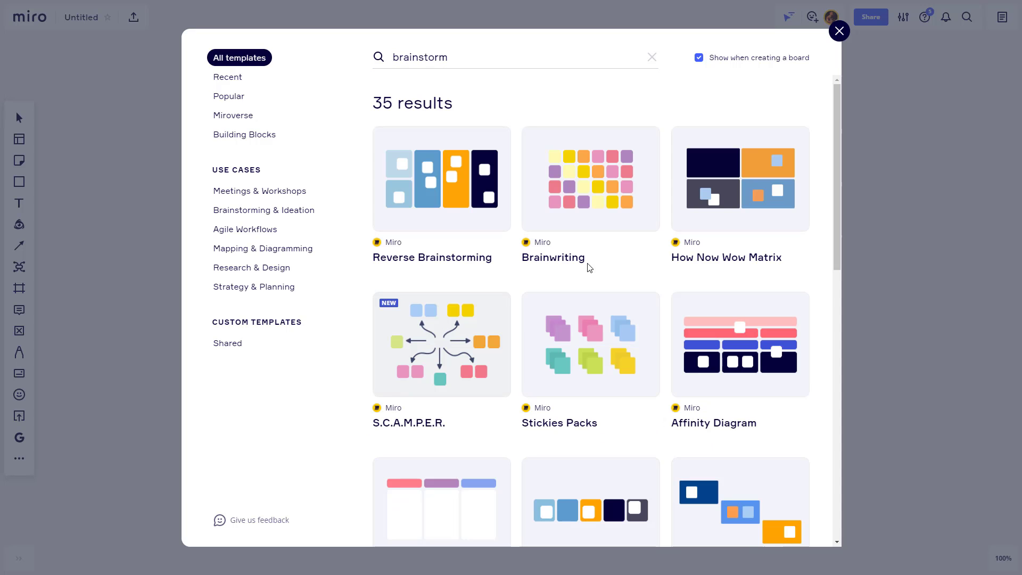
pyautogui.scroll(-20, 567, 284)
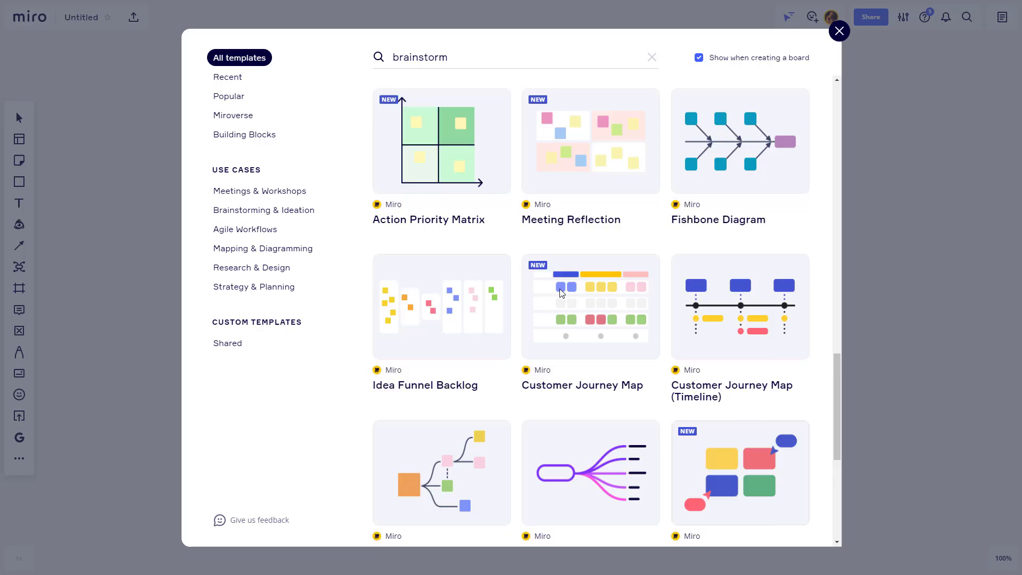
pyautogui.scroll(6, 560, 288)
pyautogui.scroll(2, 560, 291)
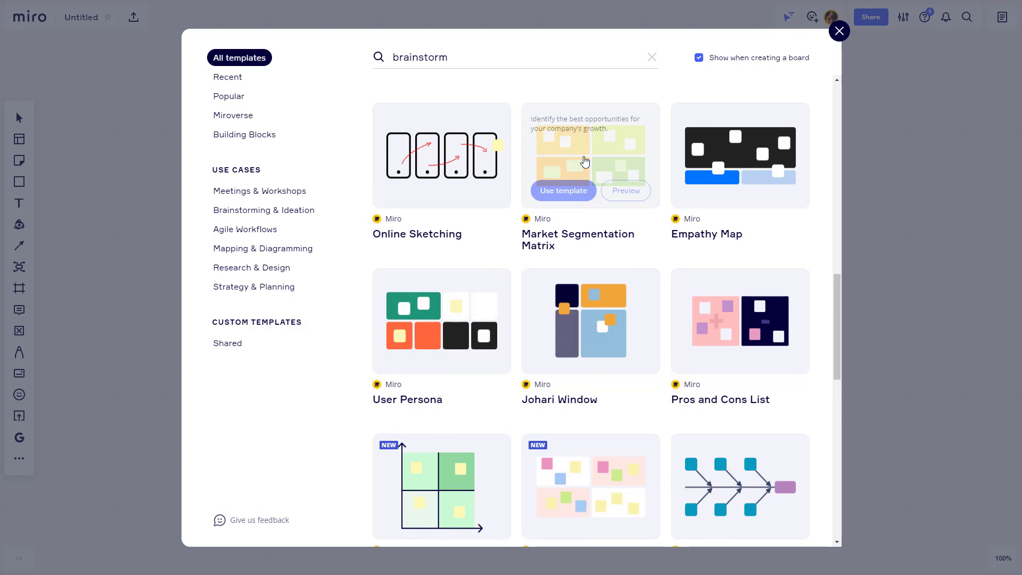
# Step: Preview the Market Segmentation Matrix template, then close the template library without using it
pyautogui.click(586, 162)
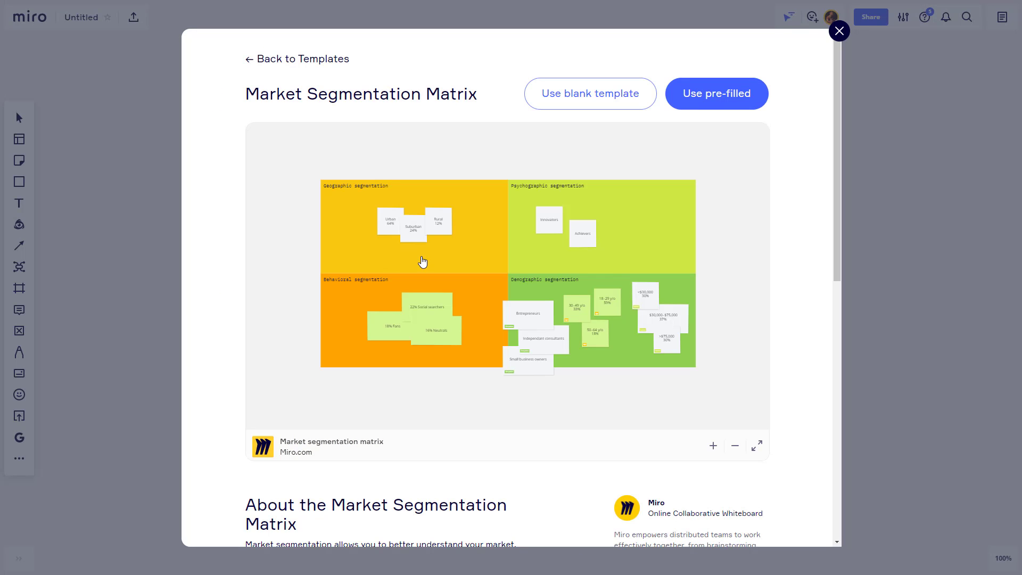
pyautogui.scroll(5, 456, 266)
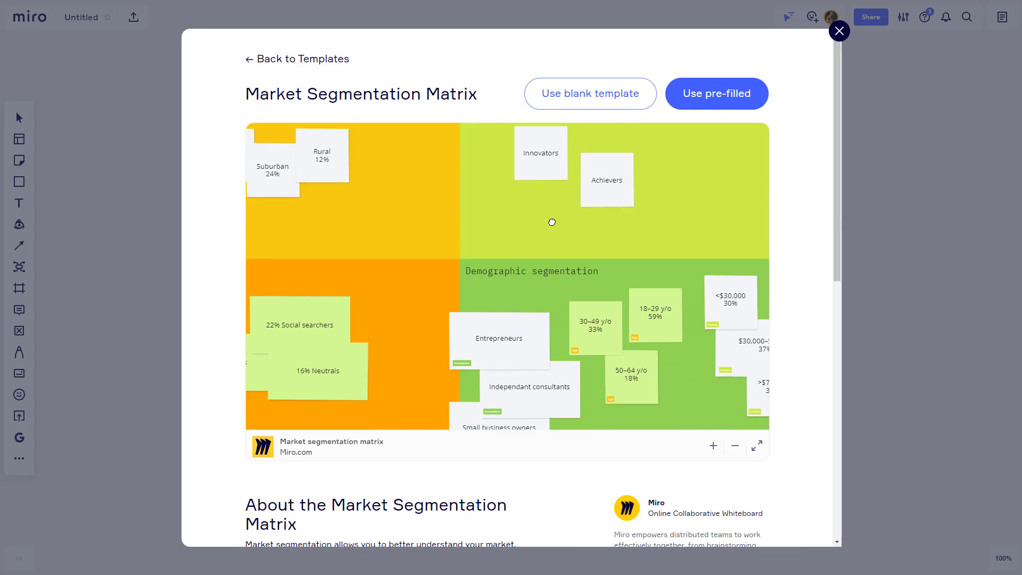
pyautogui.scroll(-5, 543, 228)
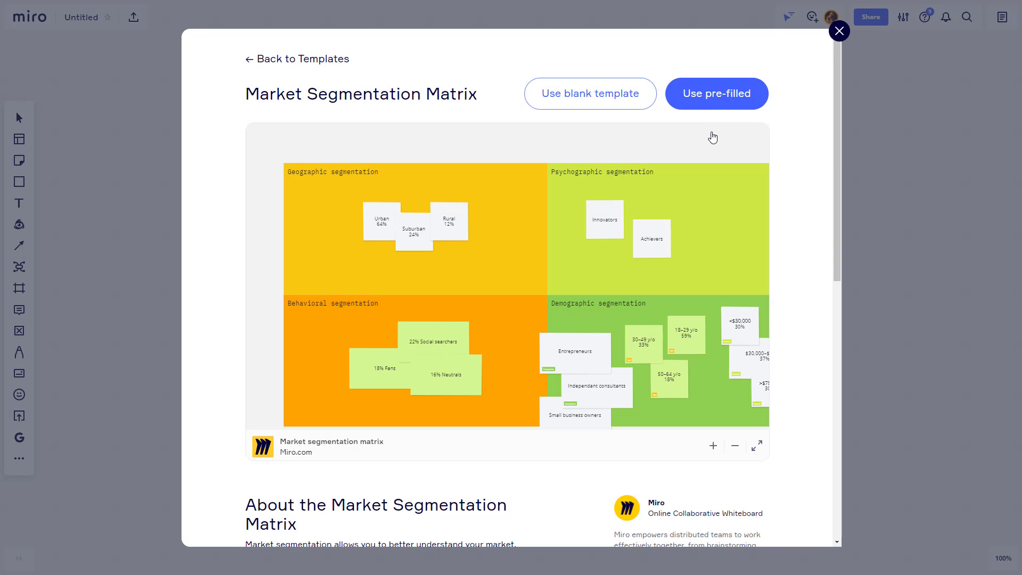
pyautogui.click(839, 31)
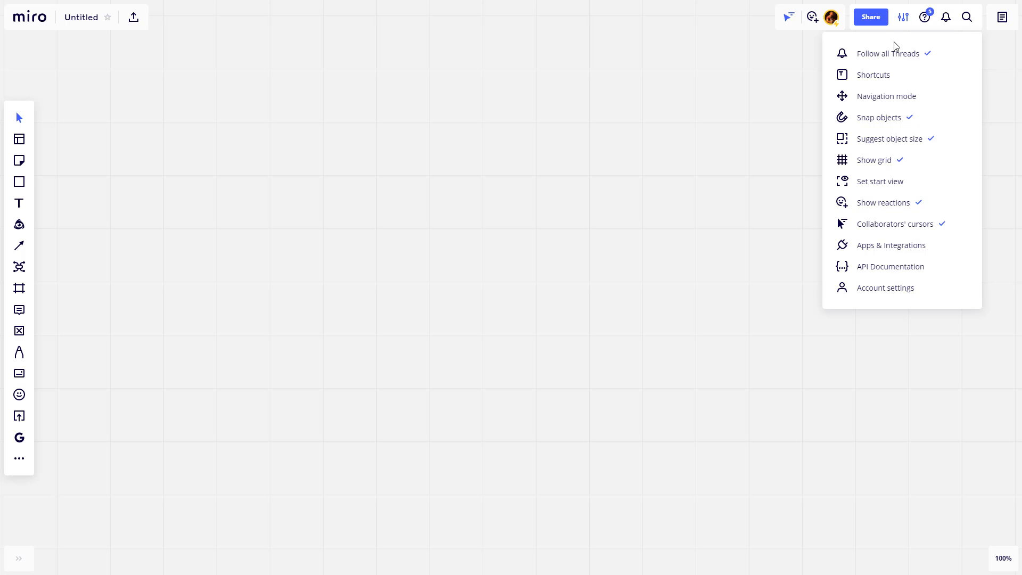
# Step: View the Navigation mode choices, dismiss them, and reopen the board settings menu
pyautogui.click(876, 100)
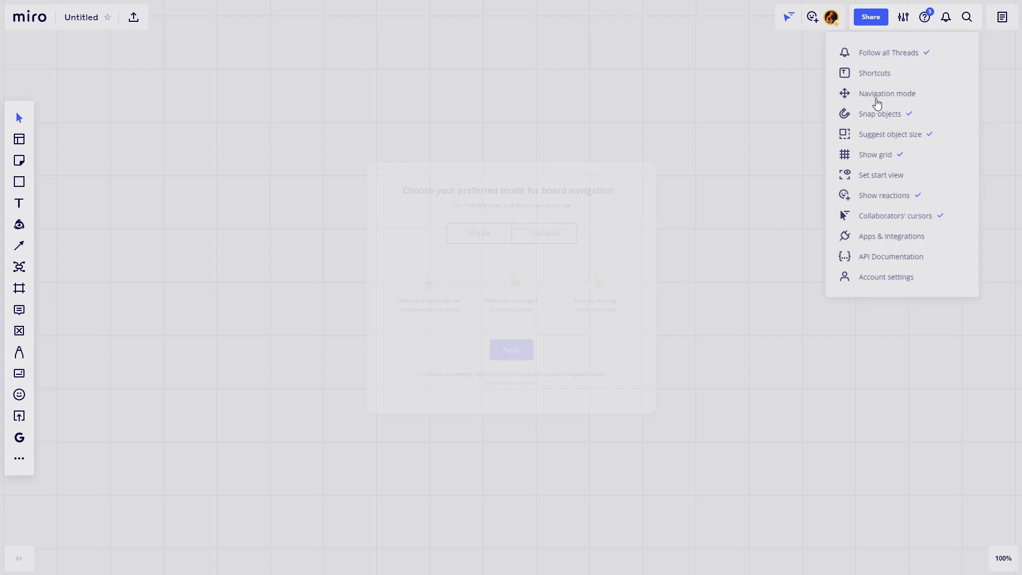
pyautogui.click(755, 171)
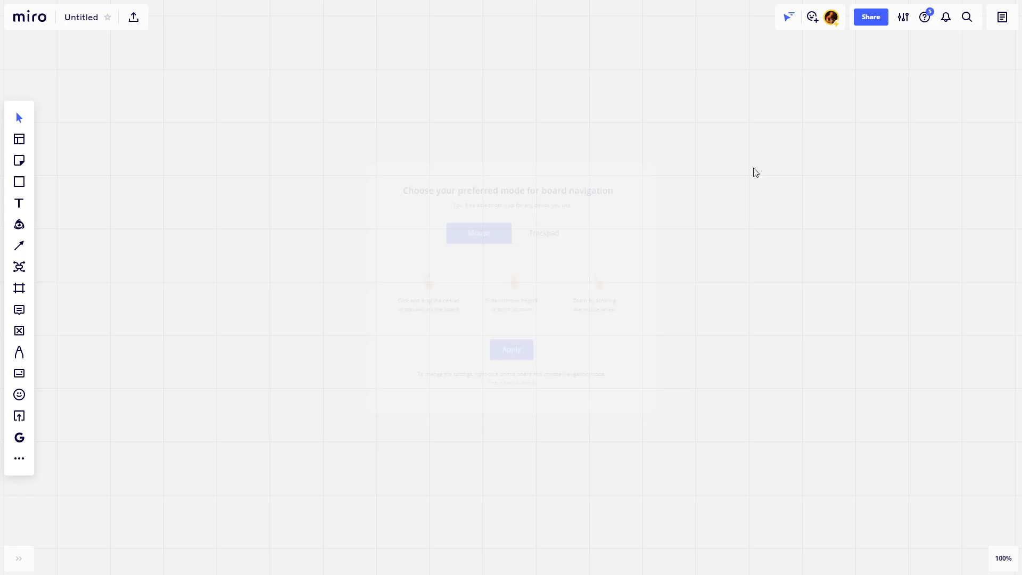
pyautogui.click(905, 19)
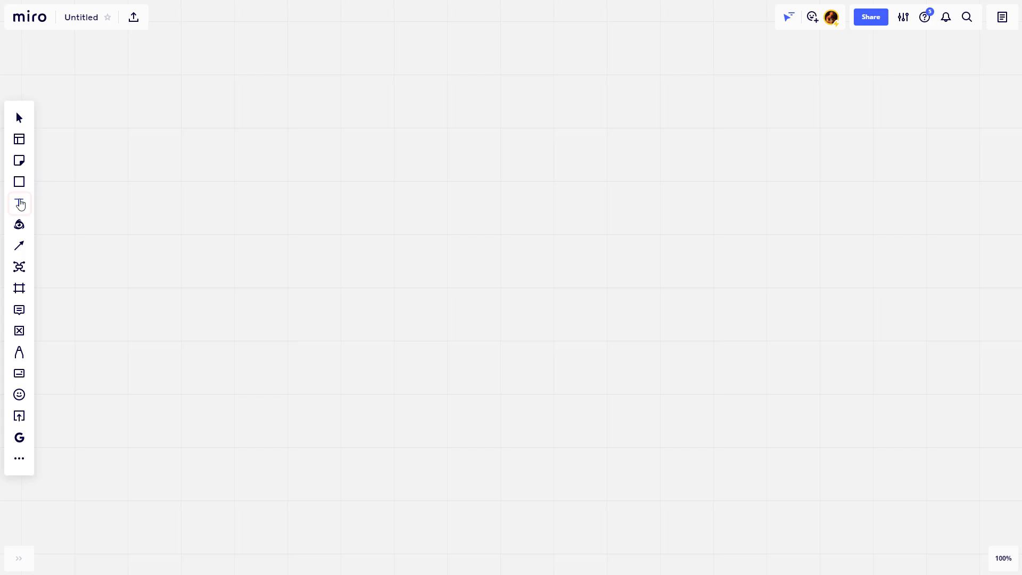
# Step: Add a text box reading 'This is text' and move it slightly down and right
pyautogui.click(207, 194)
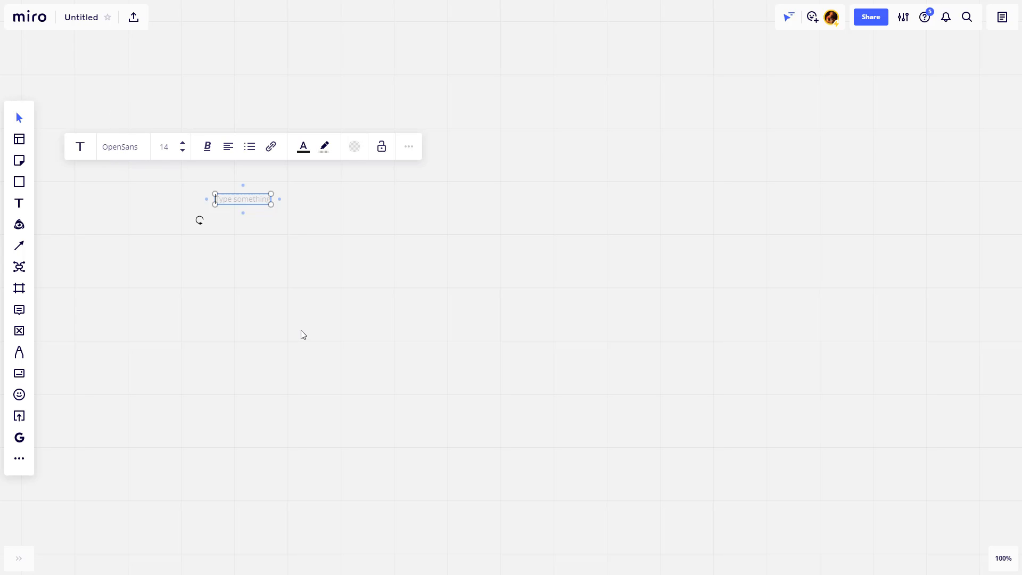
pyautogui.write('This is text')
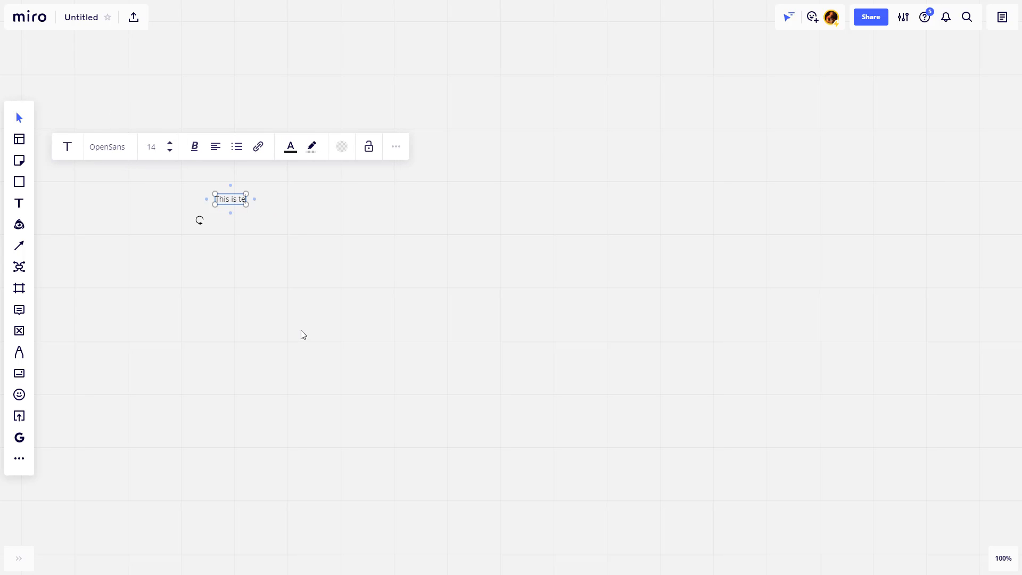
pyautogui.click(293, 186)
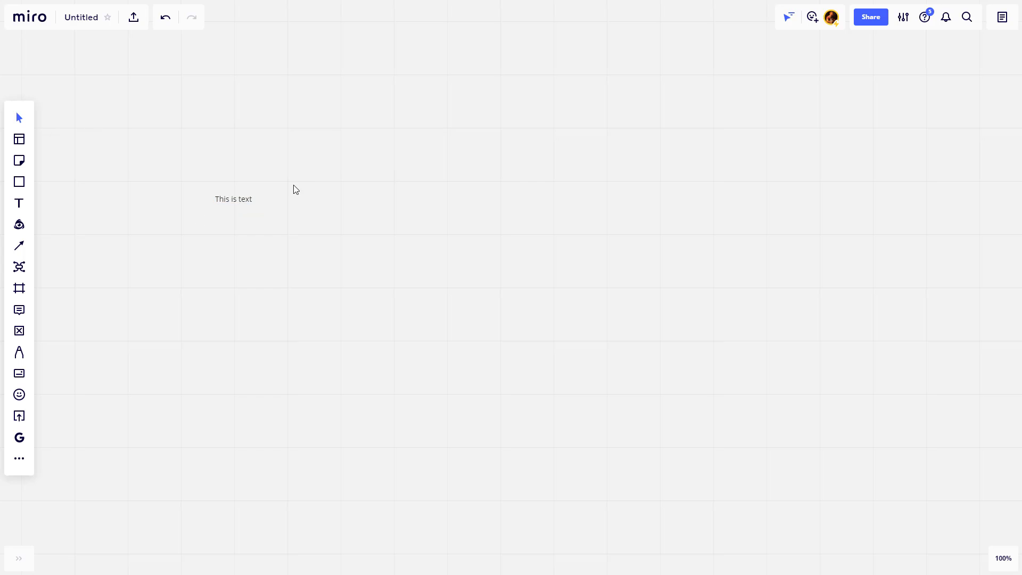
pyautogui.moveTo(246, 203); pyautogui.dragTo(307, 215)
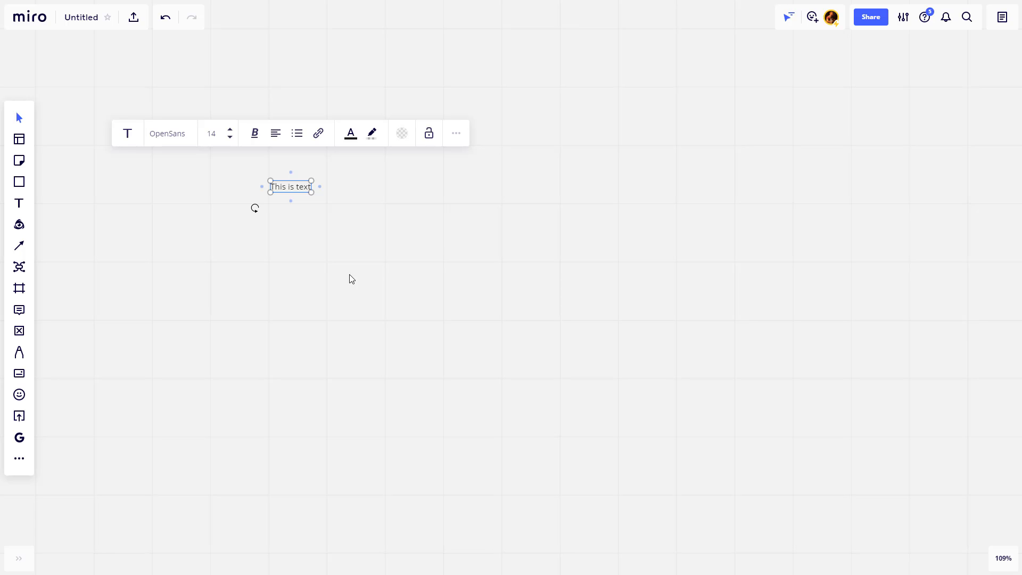
pyautogui.scroll(-2, 374, 233)
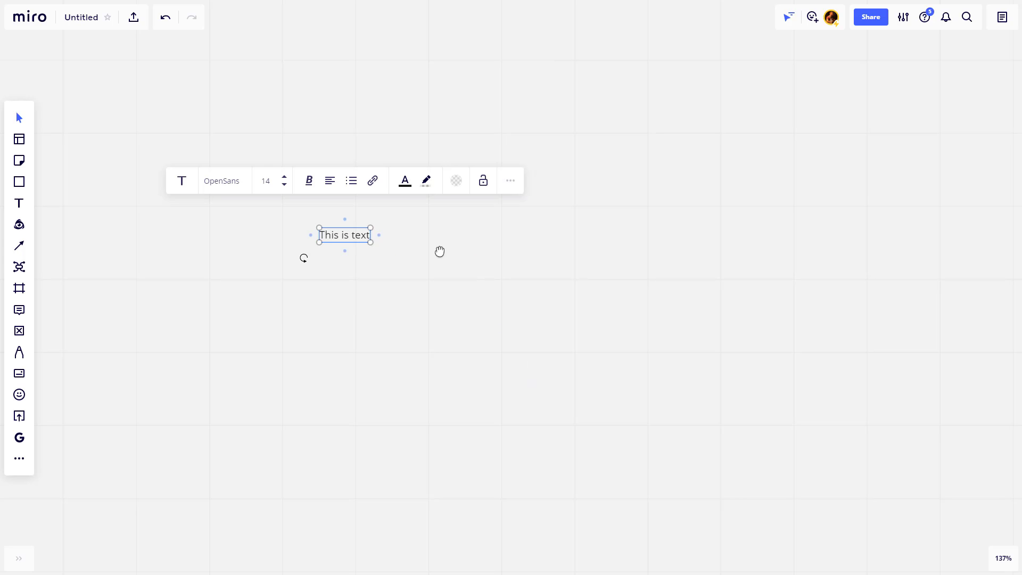
pyautogui.moveTo(441, 251); pyautogui.dragTo(475, 281)
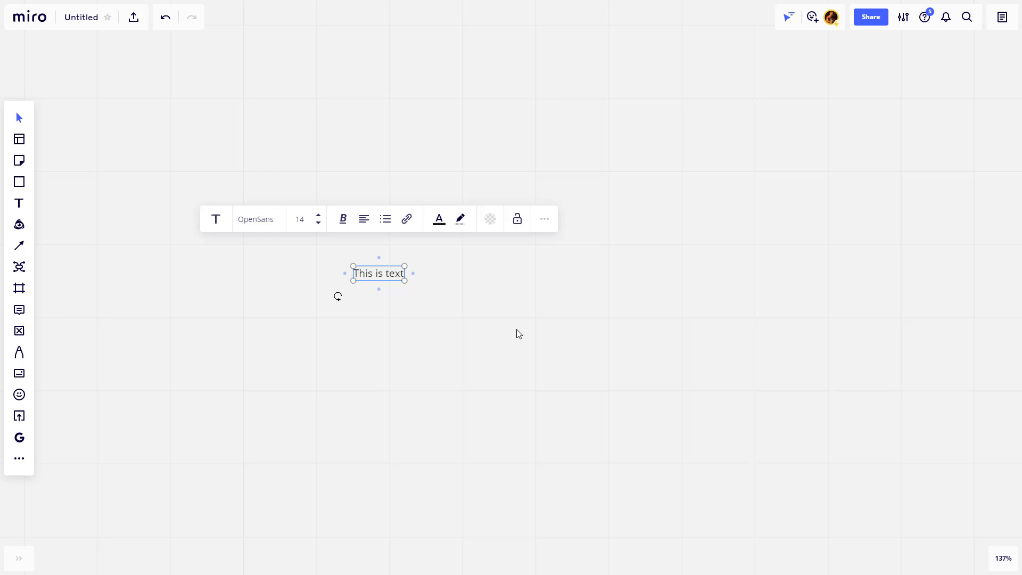
pyautogui.press('Escape')
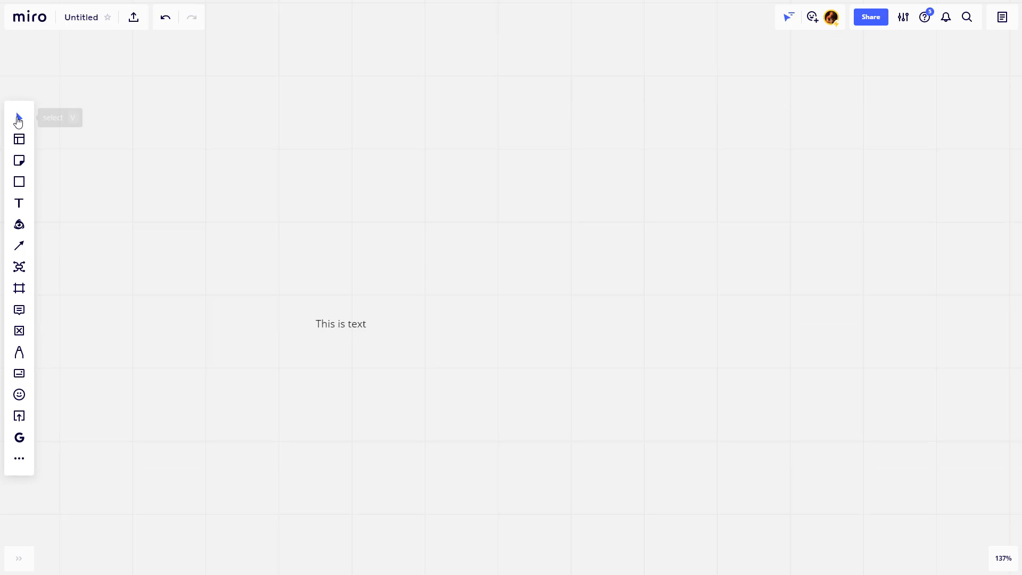
pyautogui.click(356, 326)
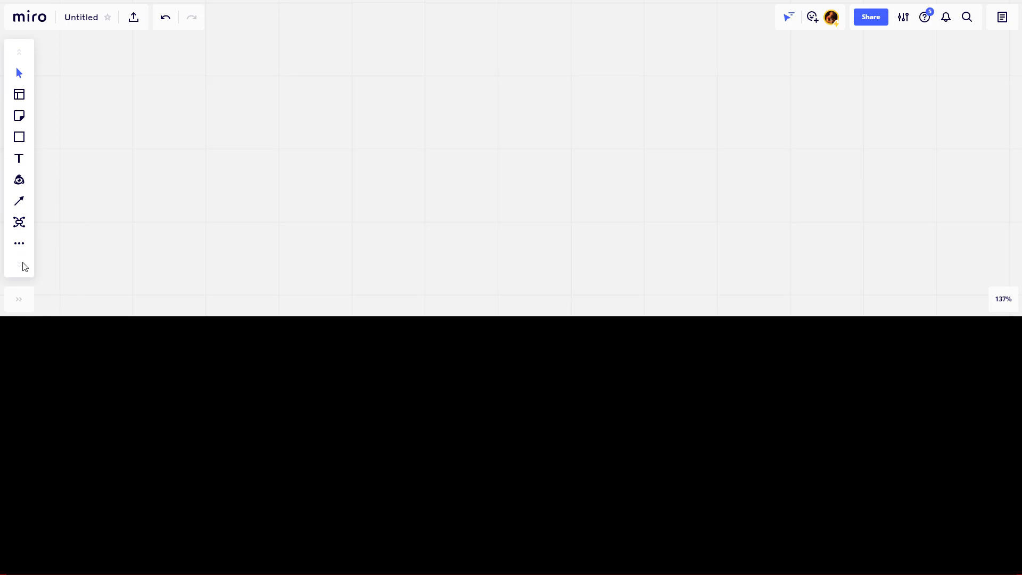
pyautogui.moveTo(20, 269)
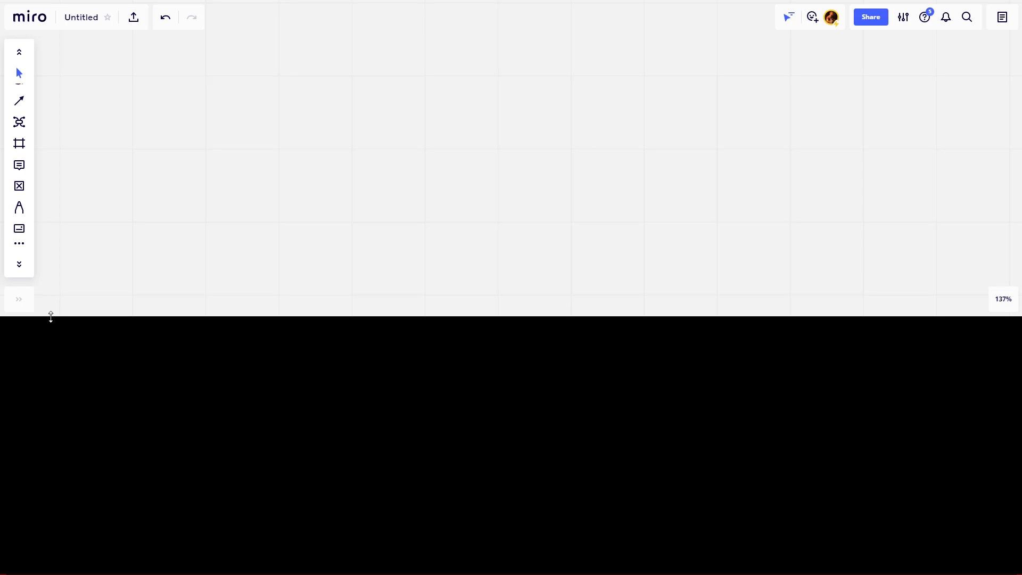
pyautogui.moveTo(51, 317); pyautogui.dragTo(75, 573)
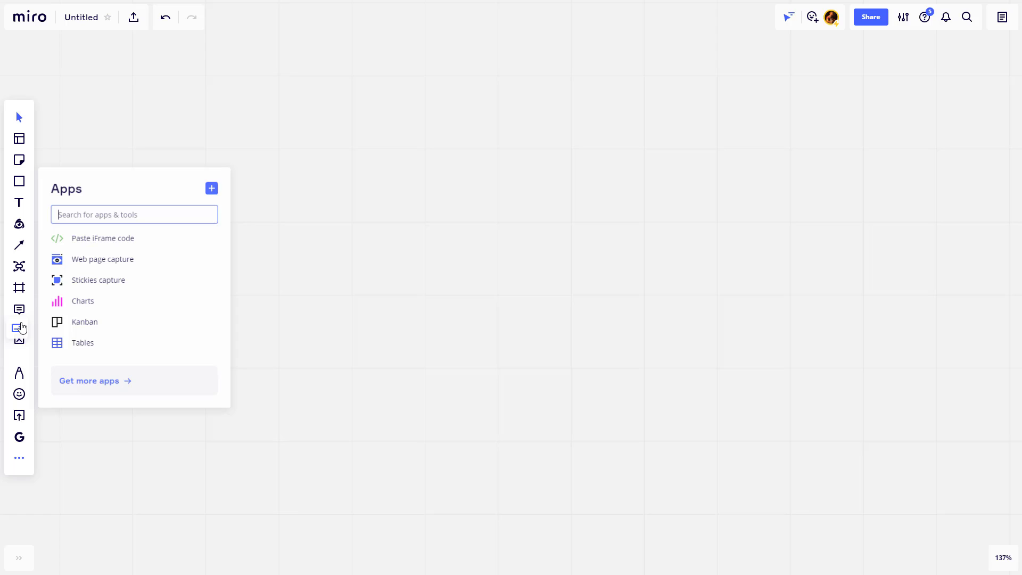
# Step: Reorder the toolbar tools, moving the pen tool to a new position
pyautogui.moveTo(21, 327); pyautogui.dragTo(20, 309)
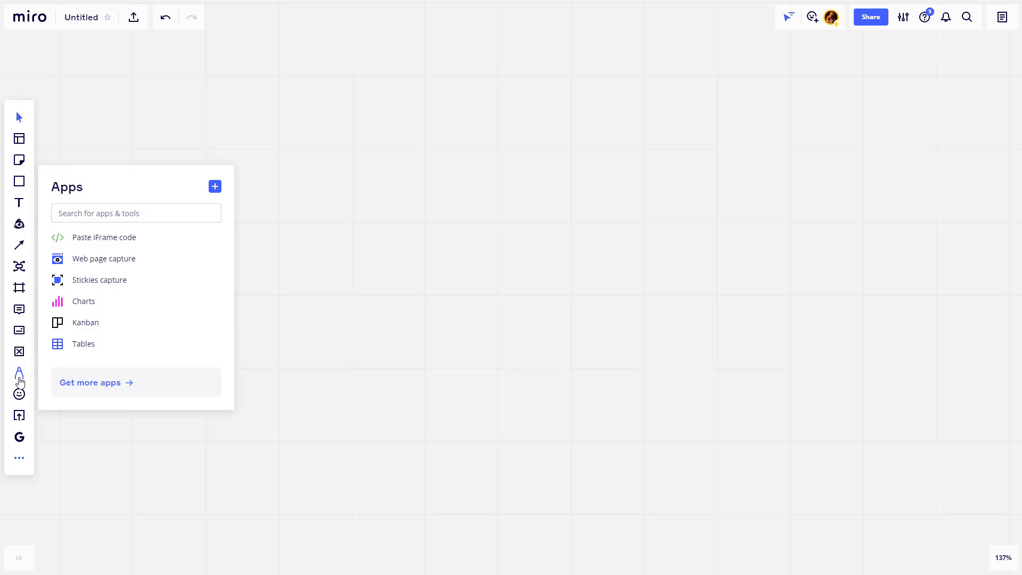
pyautogui.moveTo(19, 381); pyautogui.dragTo(19, 352)
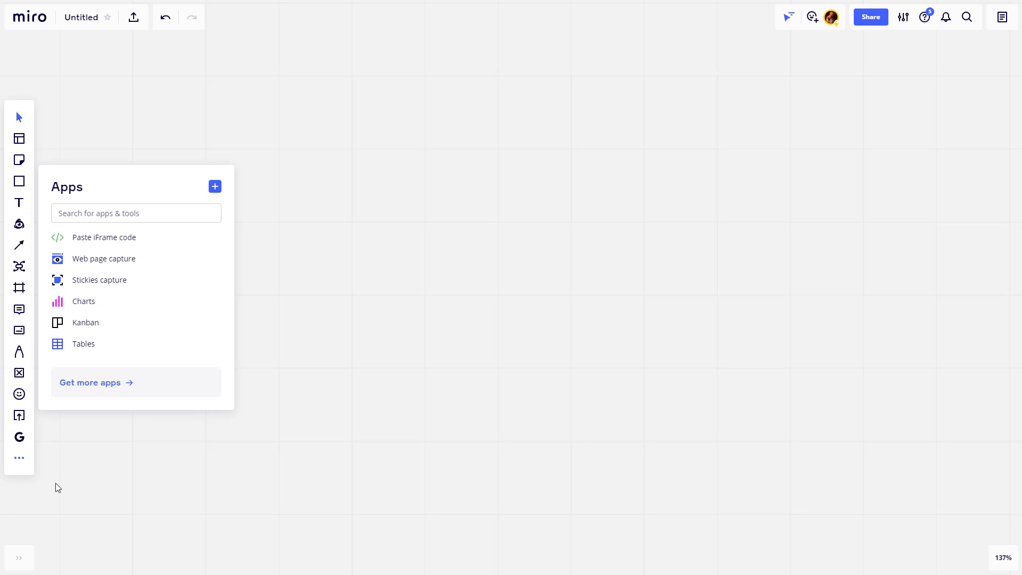
pyautogui.click(20, 461)
# Step: Pin the Tables app and remove Google image search from the pinned tools
pyautogui.click(19, 461)
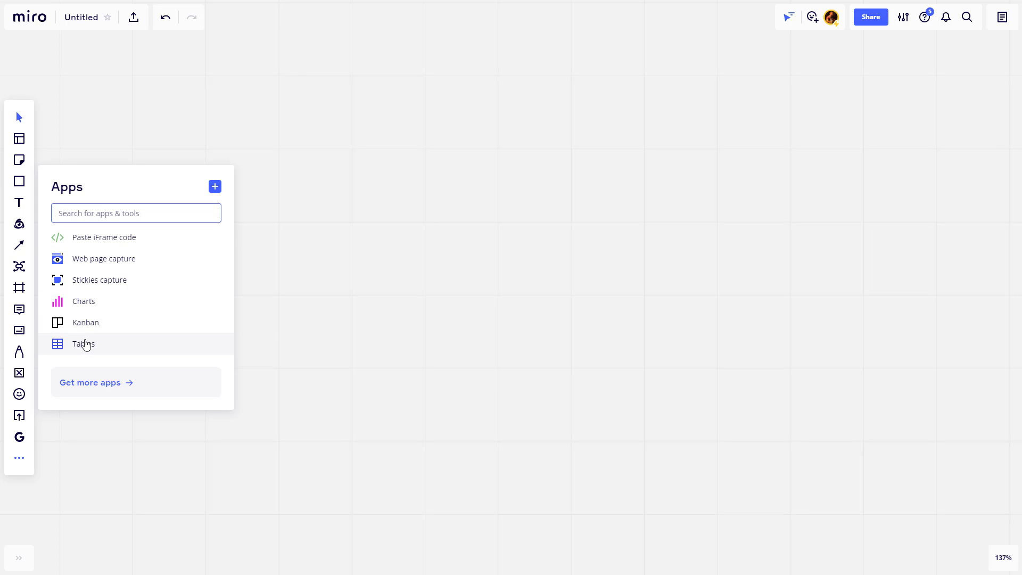
pyautogui.click(83, 344)
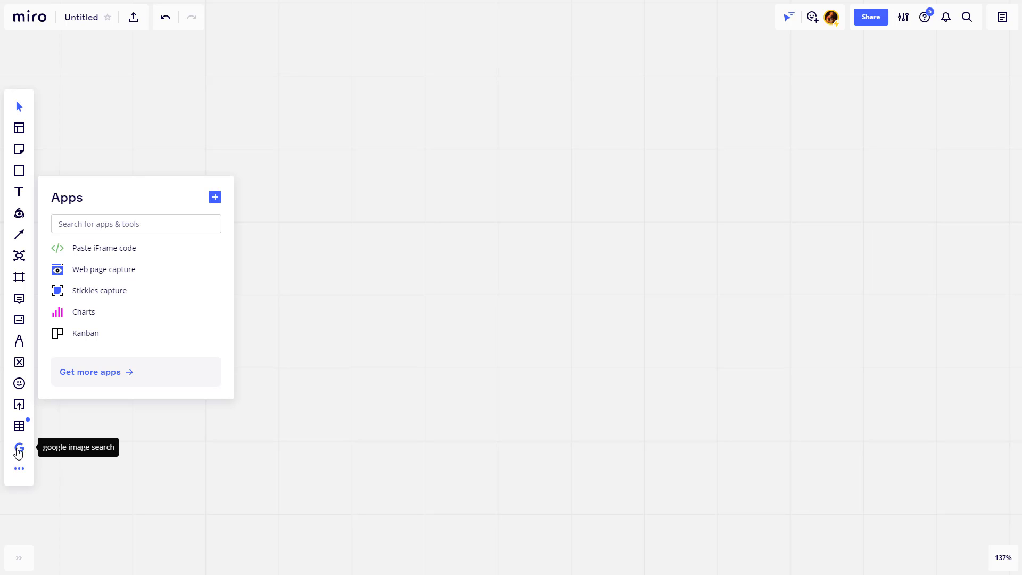
pyautogui.moveTo(18, 450); pyautogui.dragTo(75, 322)
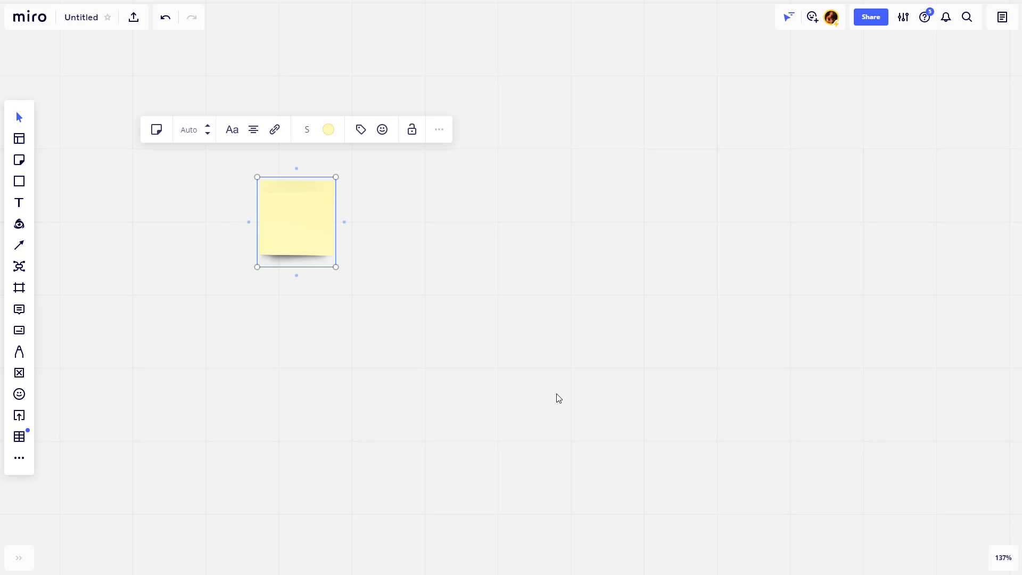
# Step: Create three adjacent stickies reading 'notes go here', 'more notes' and 'even more notes'
pyautogui.write('notes go here')
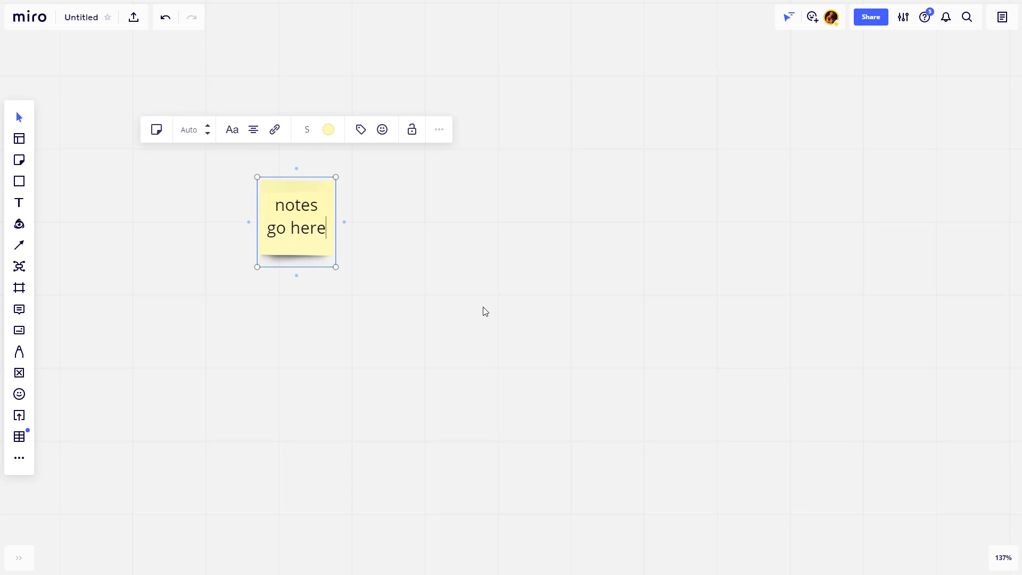
pyautogui.press('Tab')
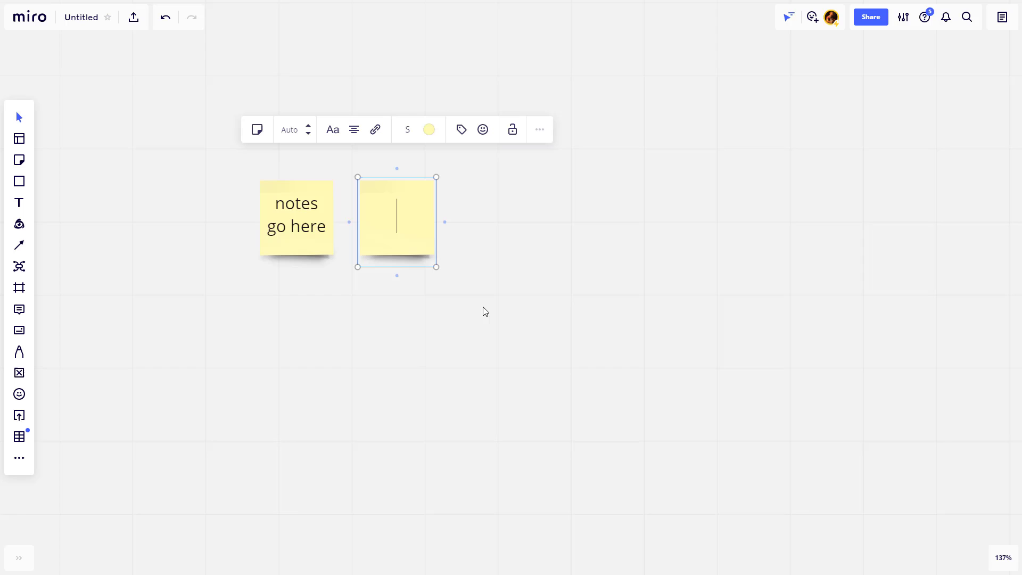
pyautogui.write('more notes')
pyautogui.press('Tab')
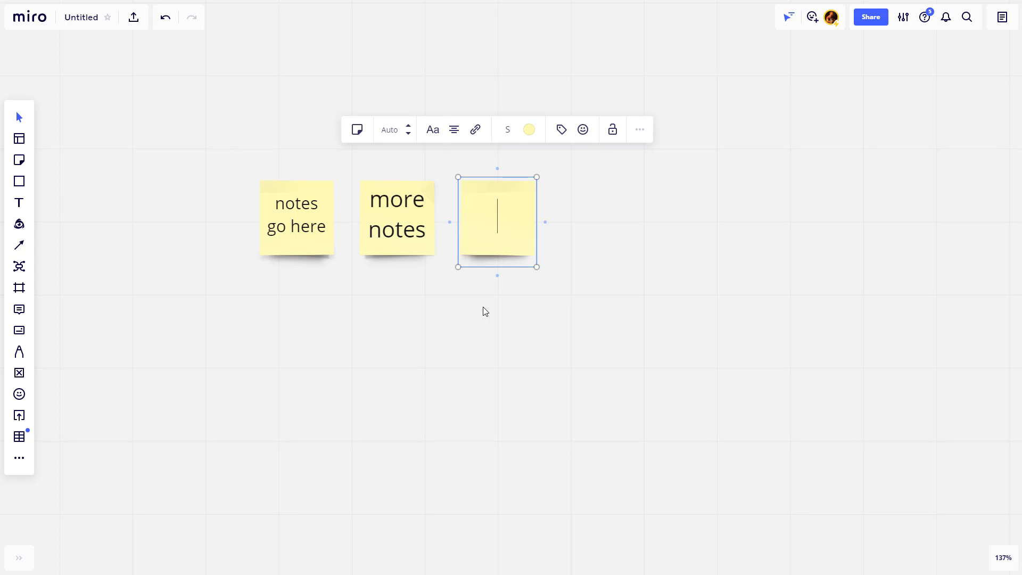
pyautogui.write('even more notes')
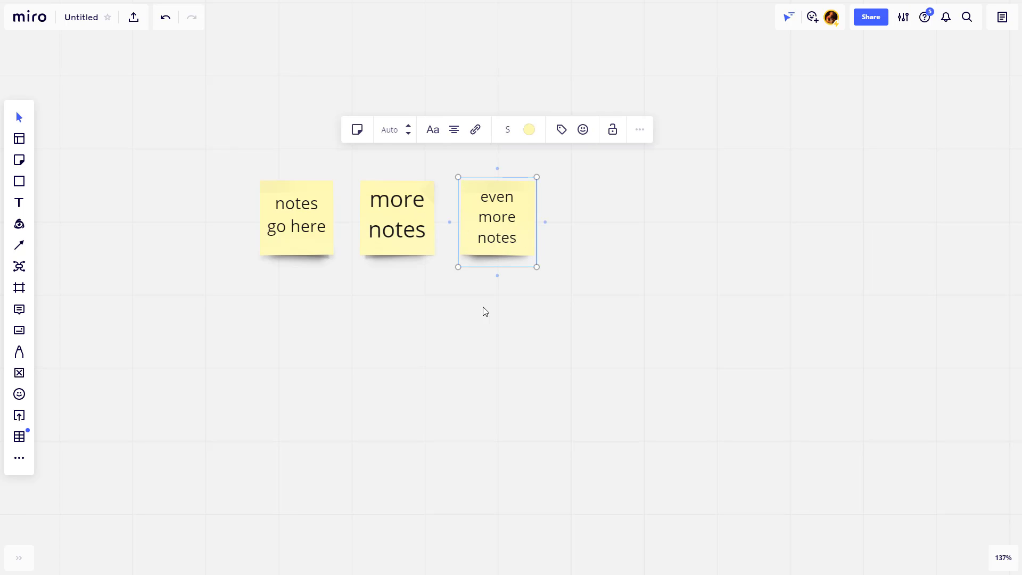
pyautogui.click(485, 311)
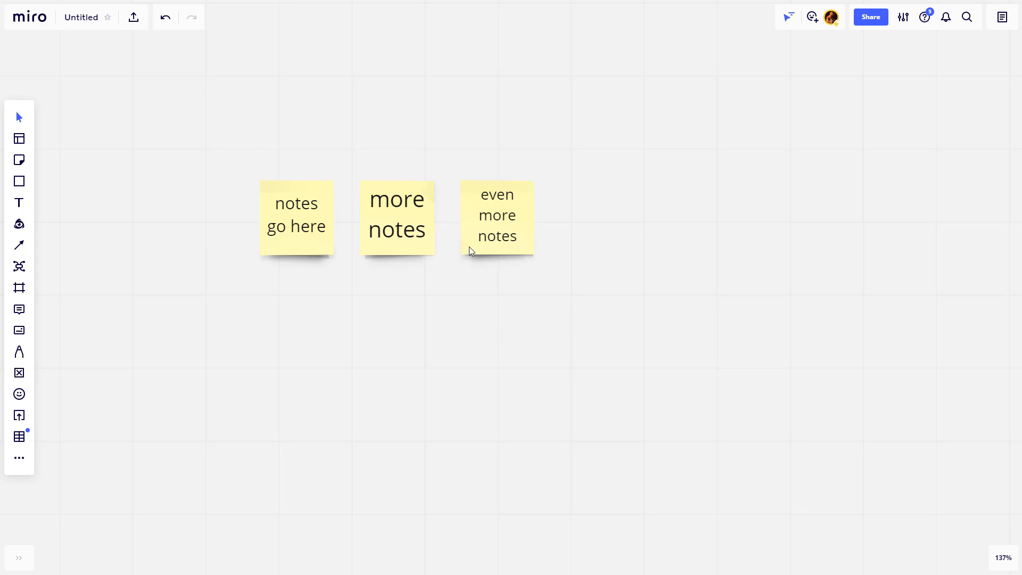
# Step: Select each of the three sticky notes in turn
pyautogui.click(501, 209)
pyautogui.click(402, 219)
pyautogui.click(303, 228)
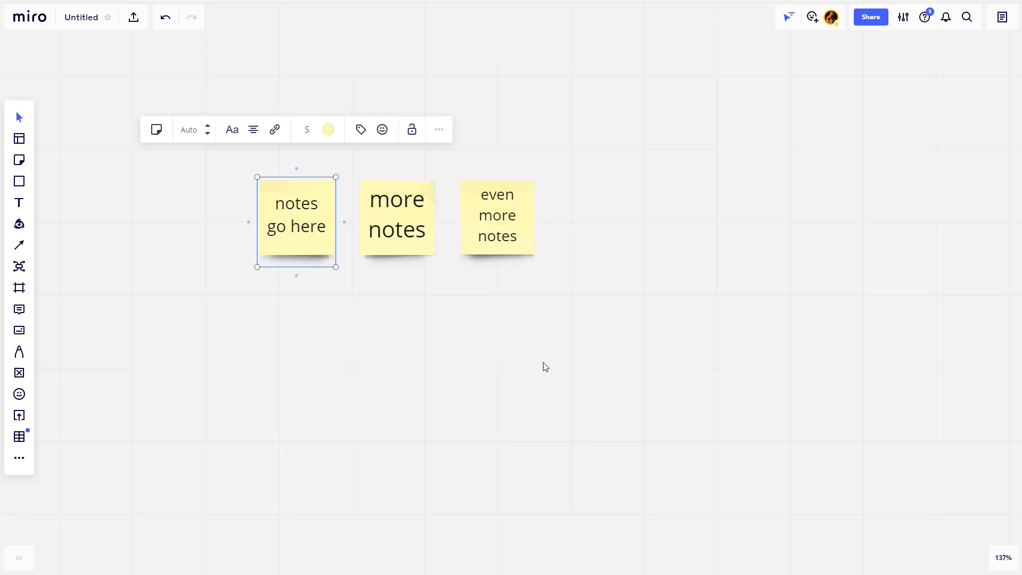
pyautogui.click(427, 237)
# Step: Select all three stickies and reflow them so 'even more notes' sits in the middle
pyautogui.click(495, 246)
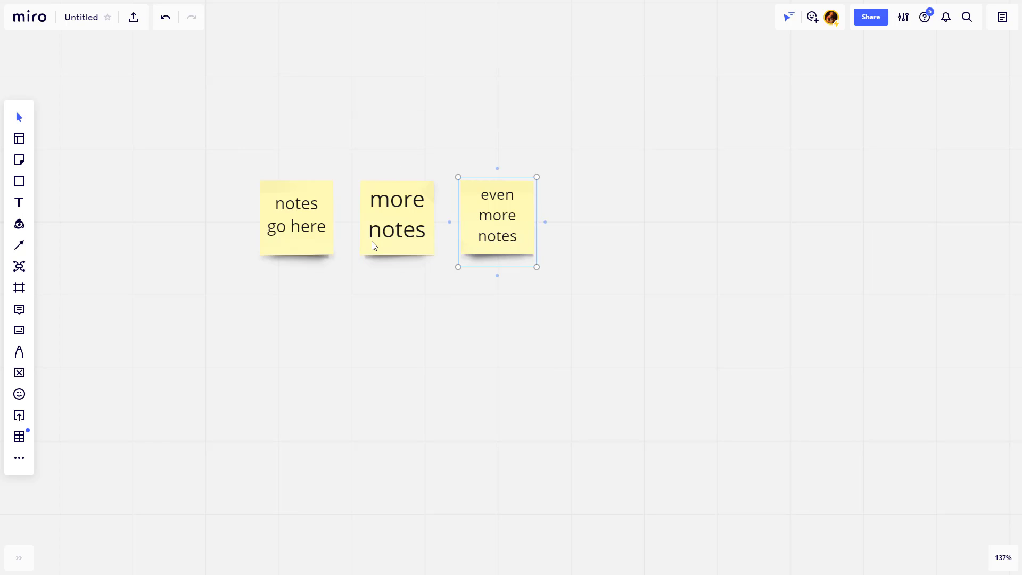
pyautogui.moveTo(153, 149); pyautogui.dragTo(669, 338)
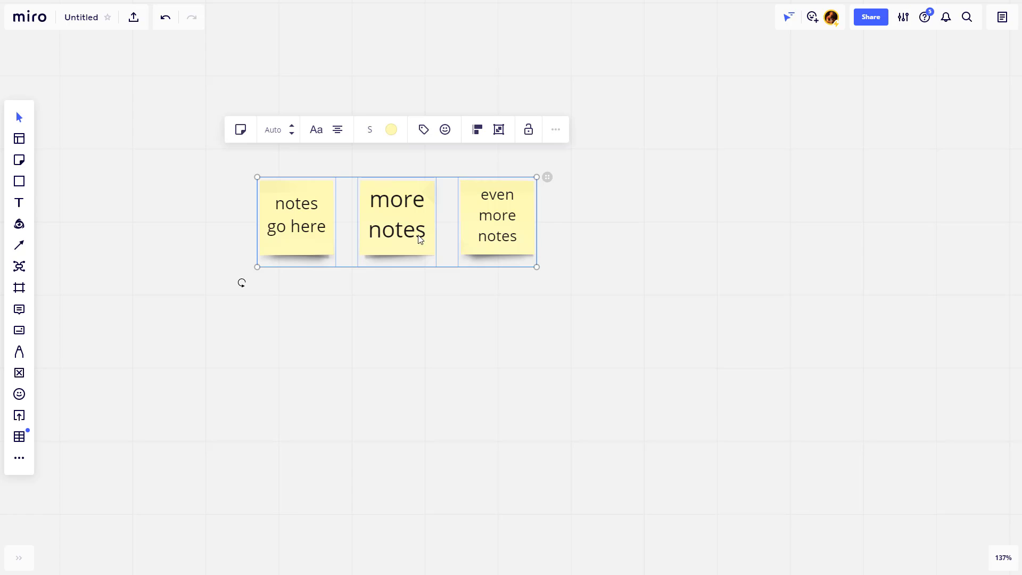
pyautogui.click(296, 224)
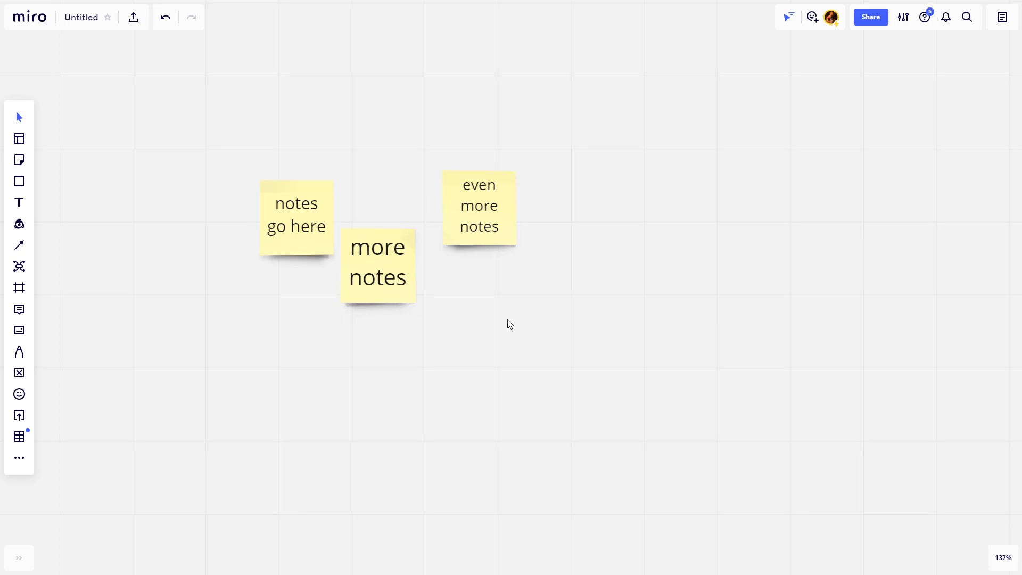
pyautogui.moveTo(188, 139); pyautogui.dragTo(554, 352)
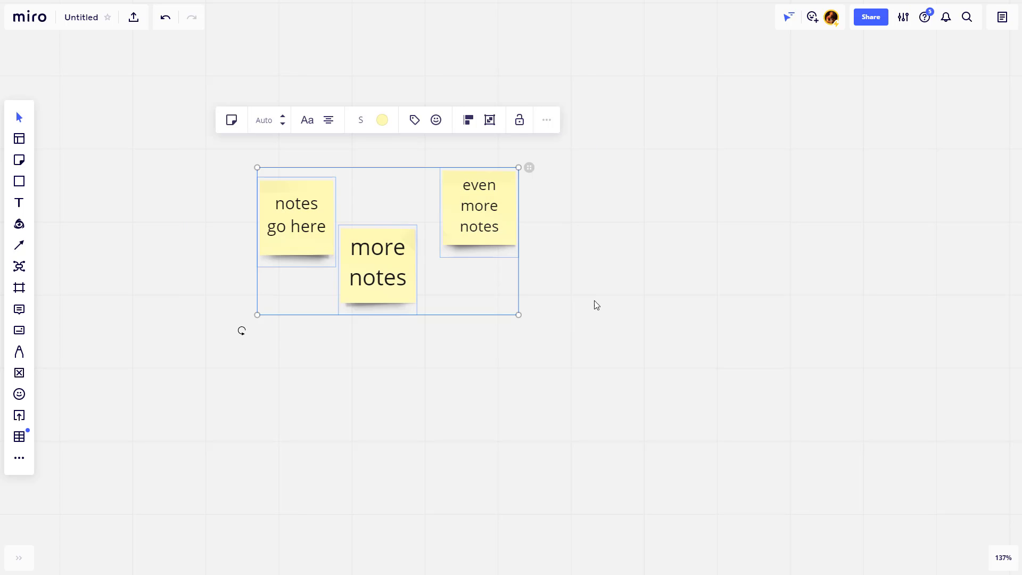
pyautogui.moveTo(529, 168); pyautogui.dragTo(524, 190)
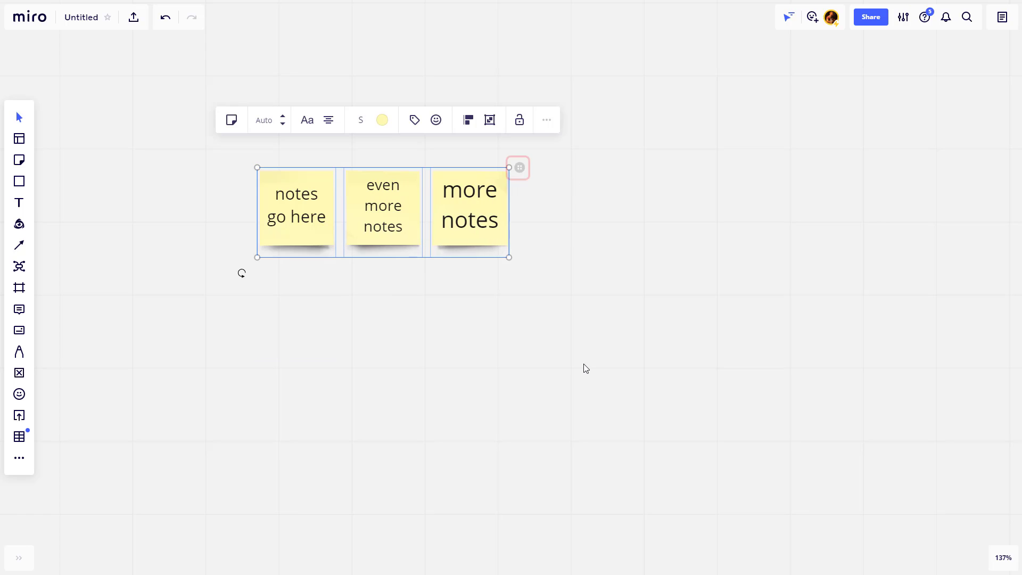
pyautogui.press('Escape')
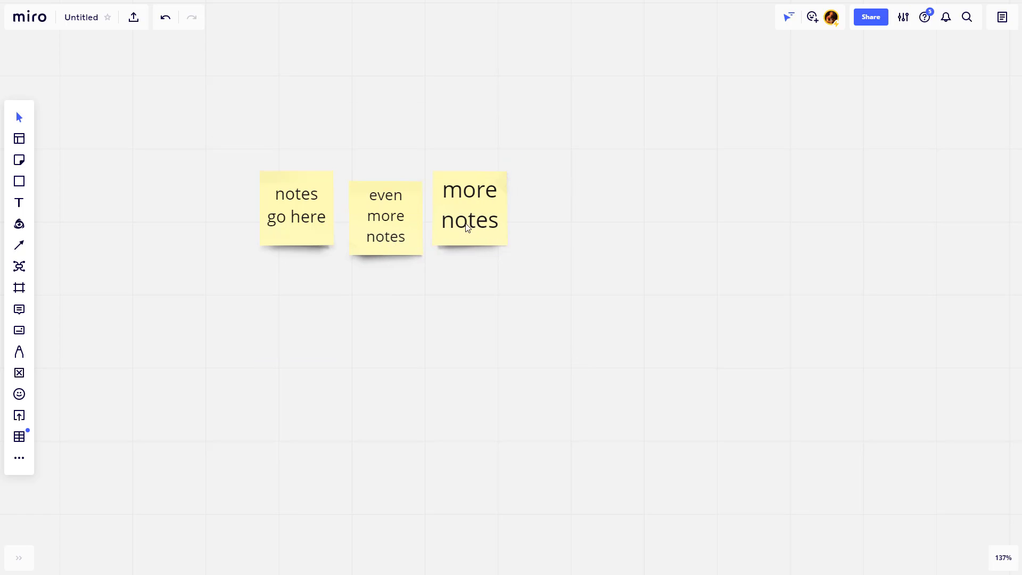
pyautogui.scroll(1, 334, 221)
pyautogui.moveTo(212, 139); pyautogui.dragTo(510, 236)
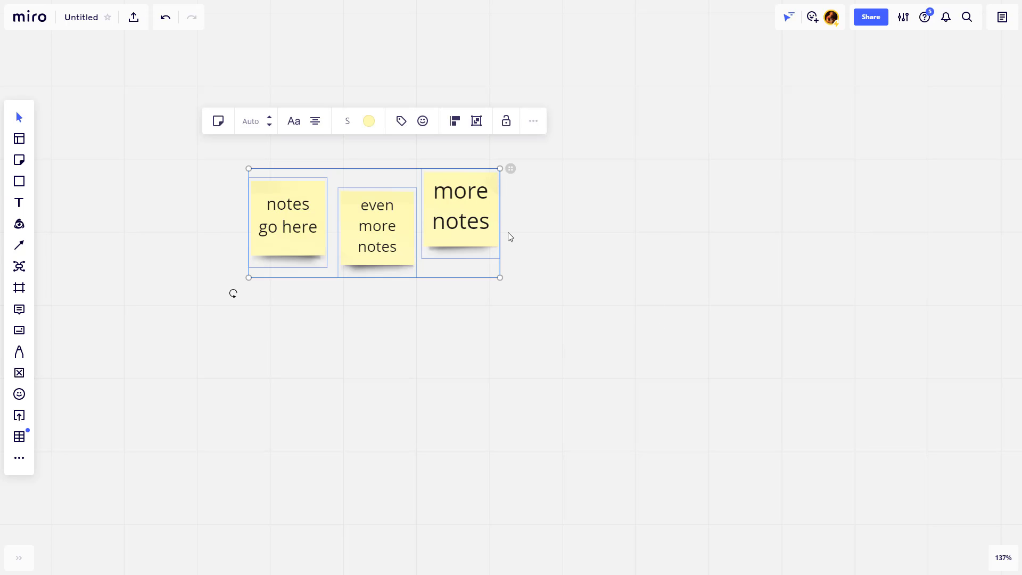
# Step: Try distributing and aligning the stickies with Align objects, then undo the alignment
pyautogui.click(456, 124)
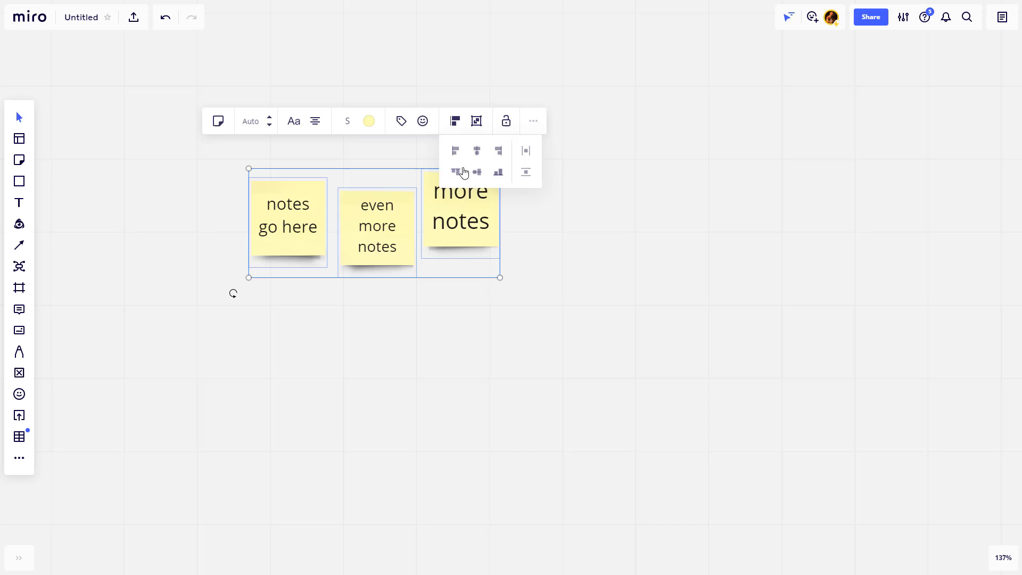
pyautogui.click(525, 152)
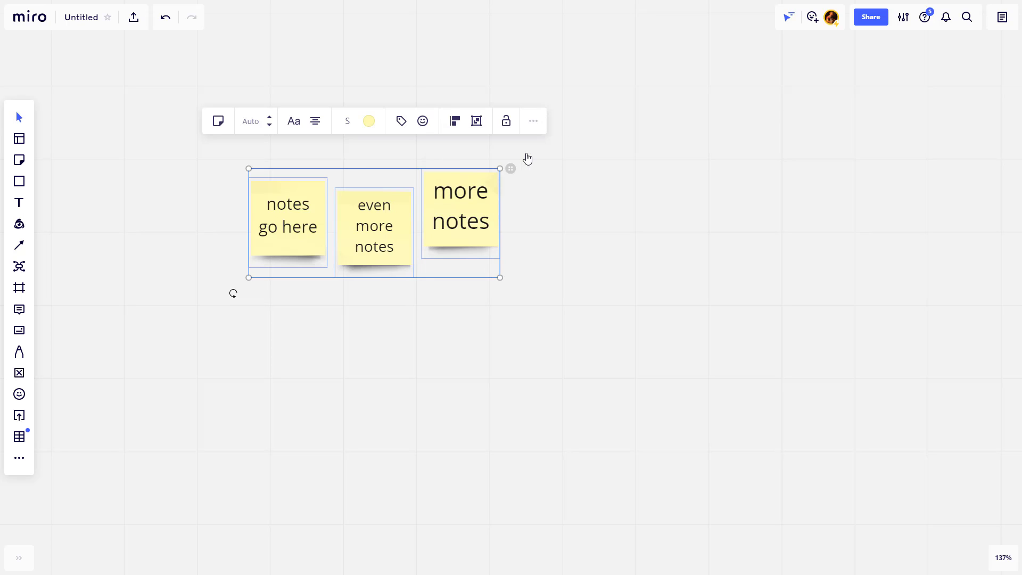
pyautogui.click(533, 171)
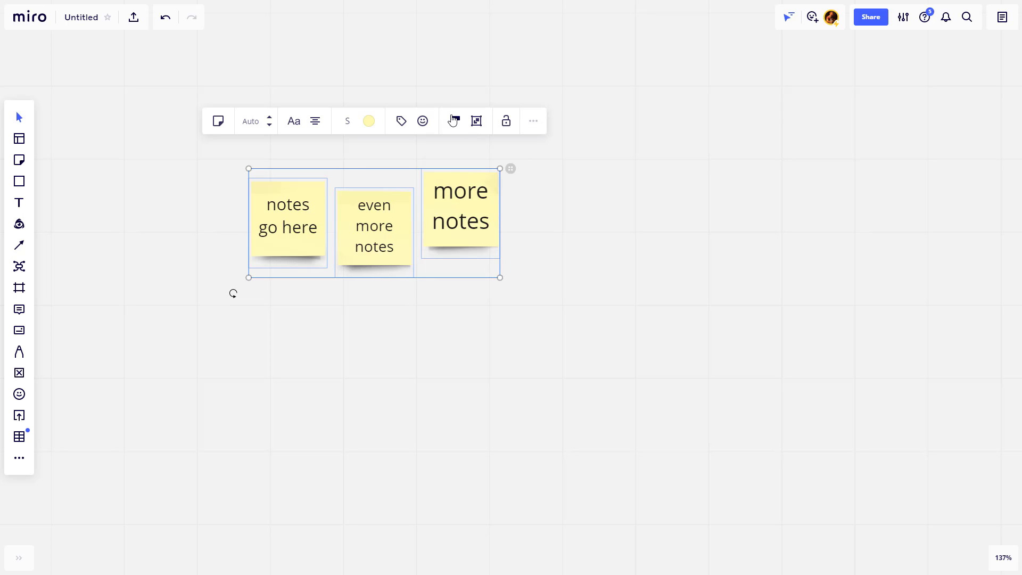
pyautogui.click(455, 121)
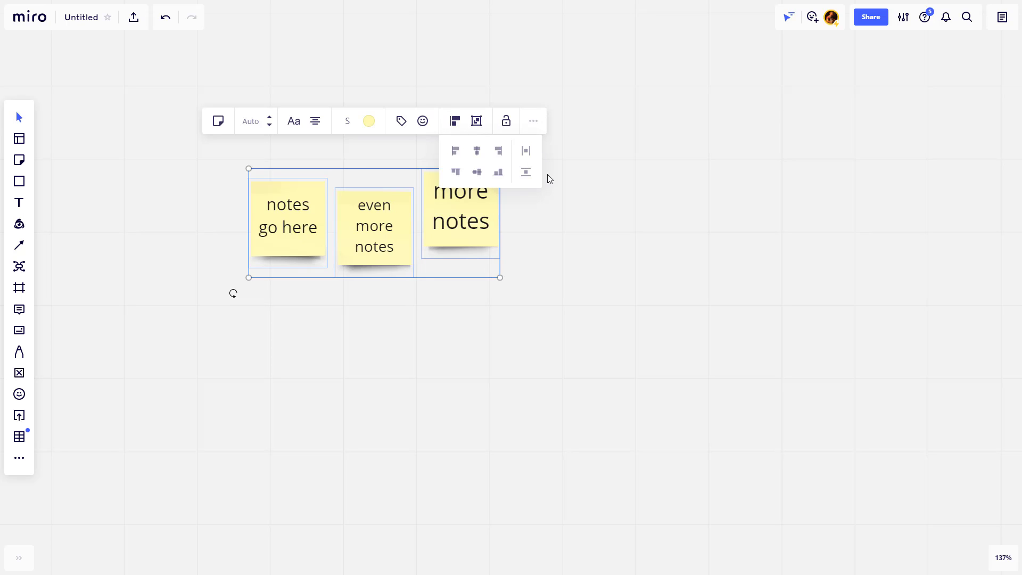
pyautogui.click(478, 172)
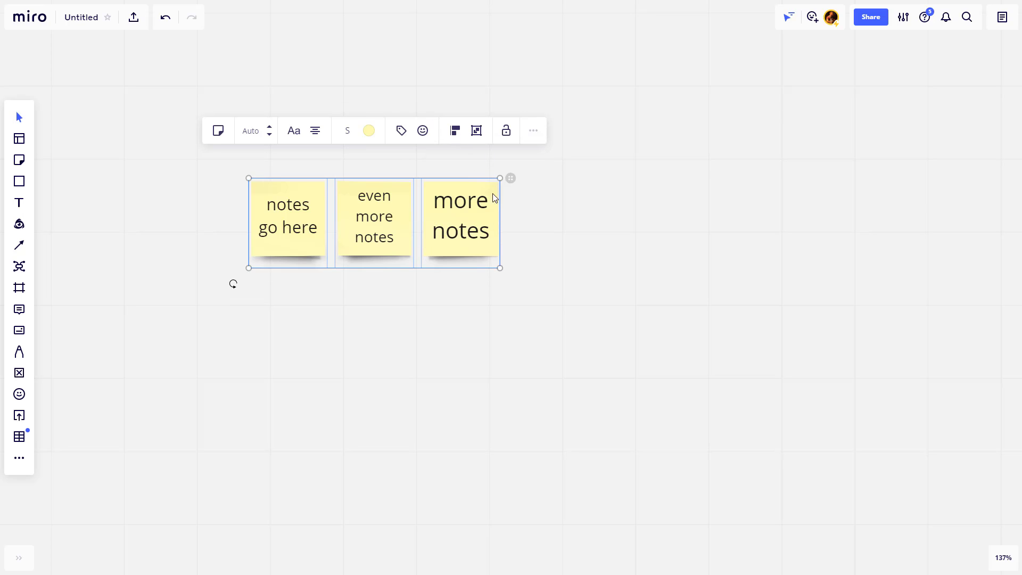
pyautogui.click(215, 182)
pyautogui.hotkey('ctrl', 'z')
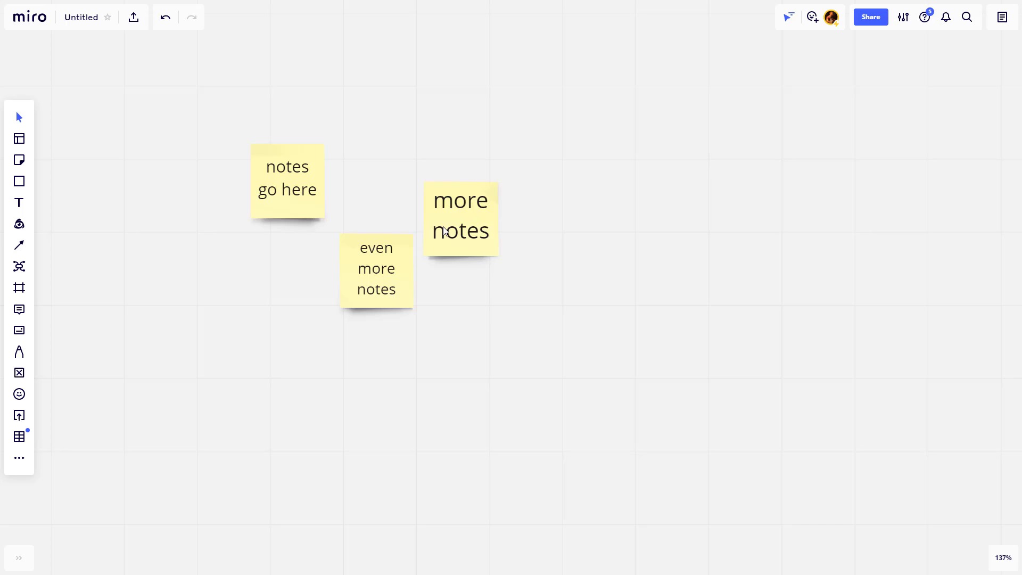
# Step: Reselect the three stickies and pack them into a tight, evenly spaced row
pyautogui.moveTo(171, 107); pyautogui.dragTo(551, 169)
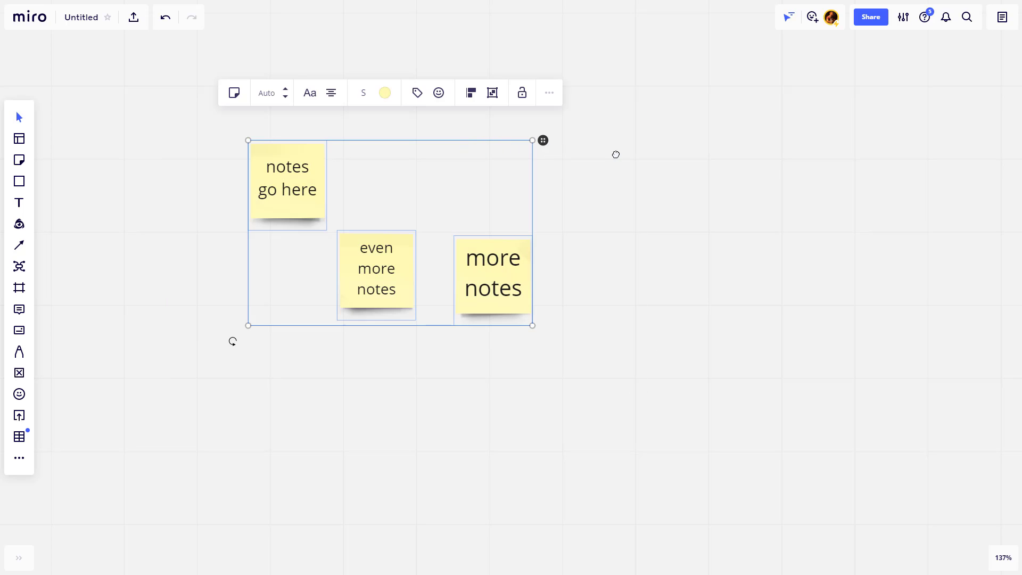
pyautogui.click(543, 140)
pyautogui.moveTo(624, 150); pyautogui.dragTo(508, 141)
pyautogui.click(597, 312)
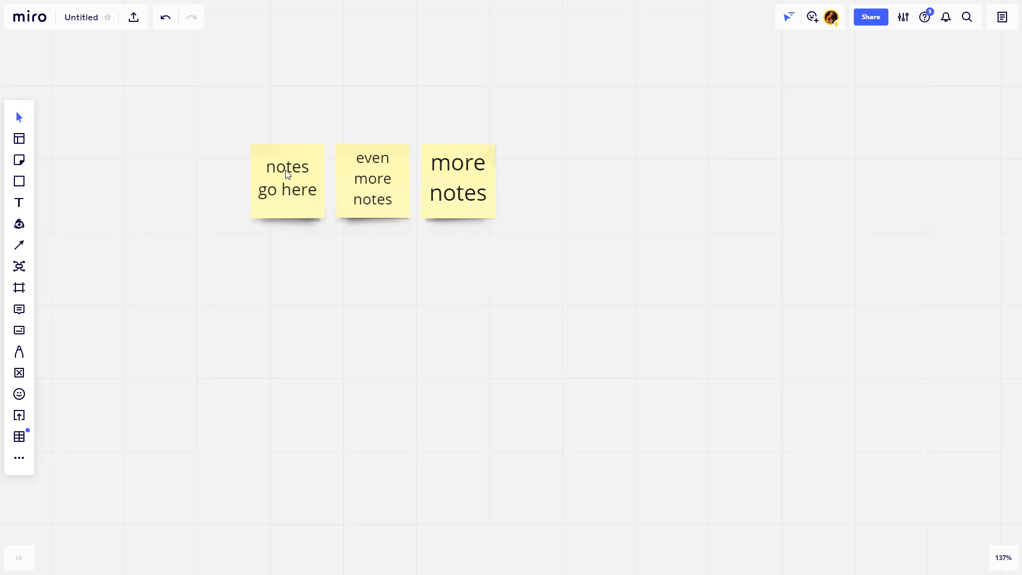
# Step: Reposition a sticky and change its text to 'notes go here too'
pyautogui.moveTo(287, 173); pyautogui.dragTo(330, 304)
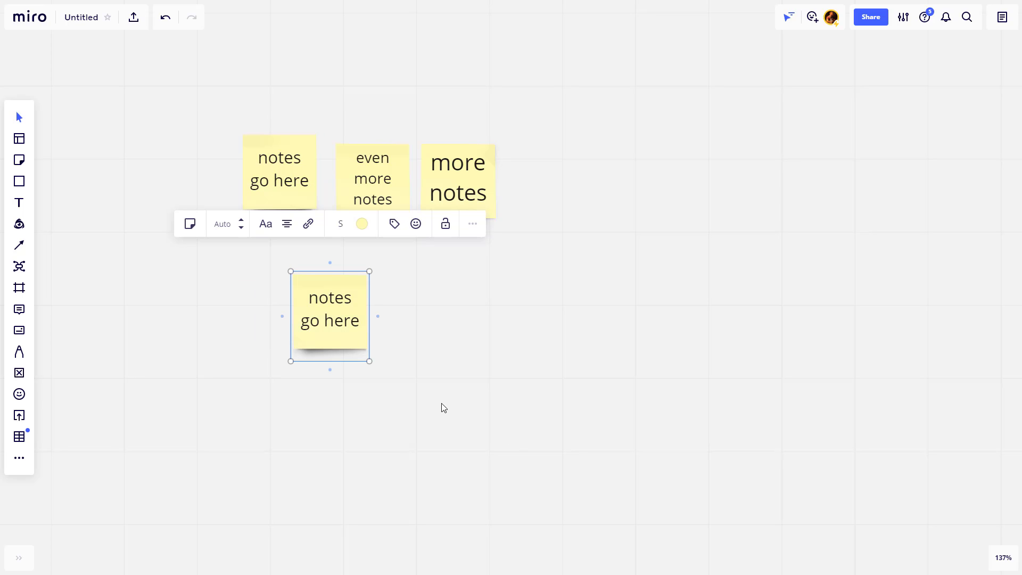
pyautogui.doubleClick(361, 330)
pyautogui.write('too')
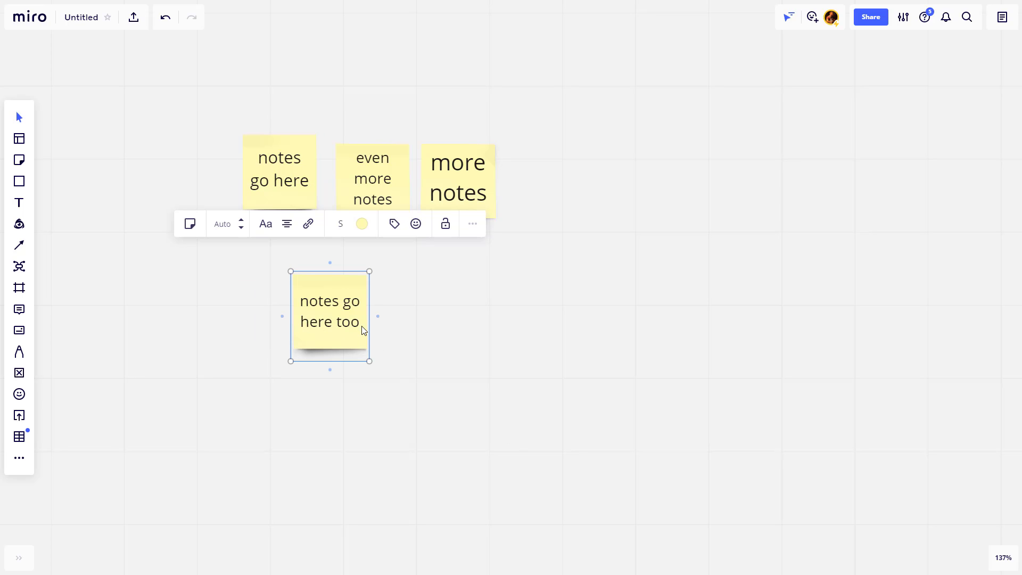
pyautogui.click(471, 347)
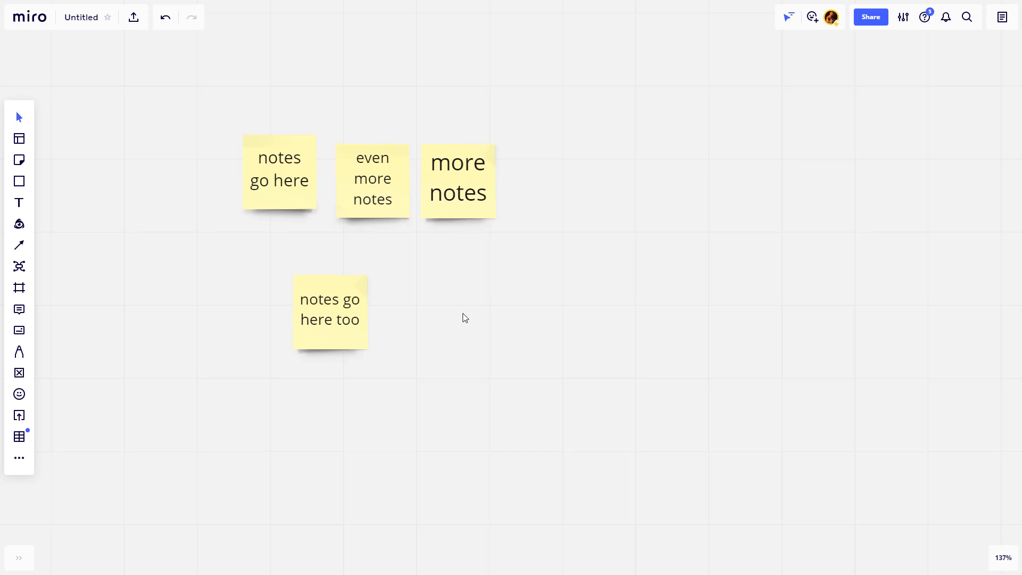
# Step: Add five blank yellow sticky notes on the right side of the board
pyautogui.doubleClick(465, 286)
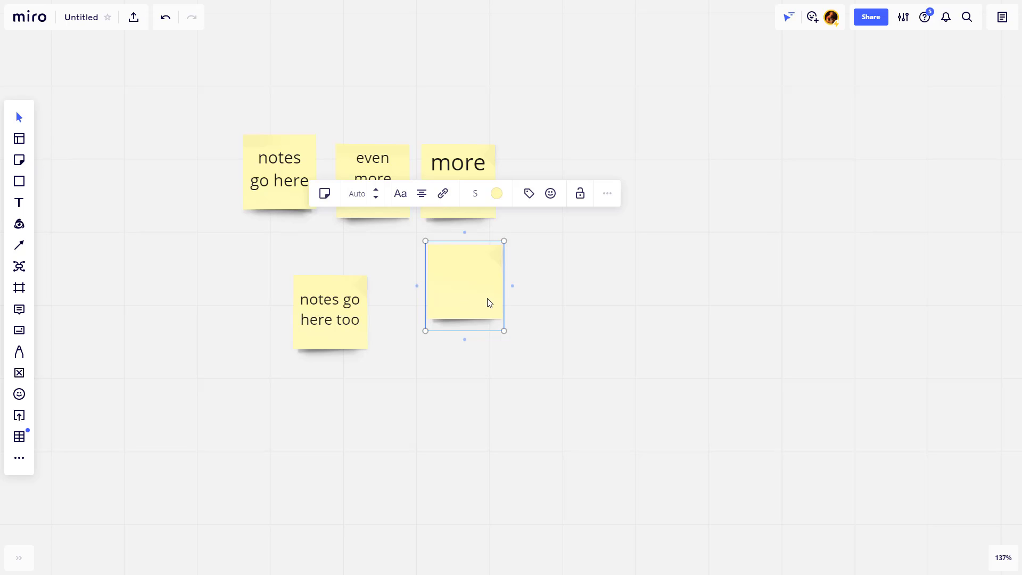
pyautogui.doubleClick(612, 256)
pyautogui.doubleClick(532, 85)
pyautogui.click(689, 245)
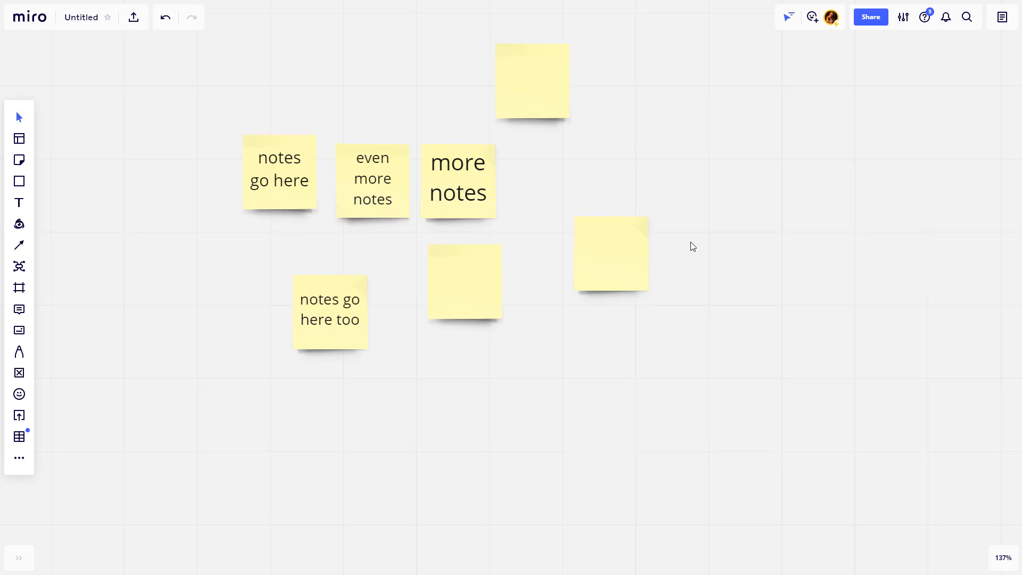
pyautogui.doubleClick(691, 238)
pyautogui.doubleClick(658, 351)
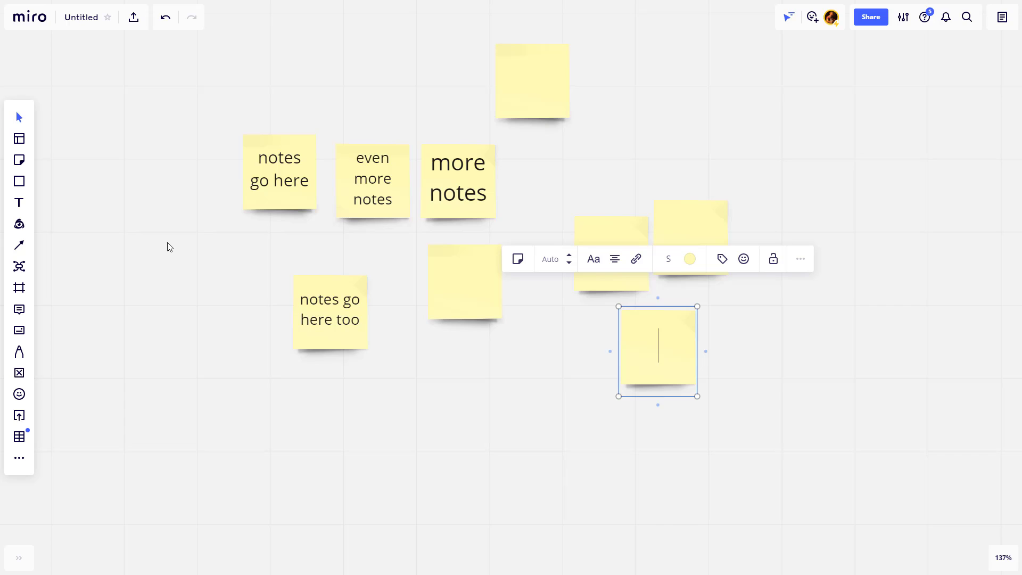
# Step: Bulk-add four stickies reading notes, notes and, notes and, notes, and move them to the upper right
pyautogui.click(20, 160)
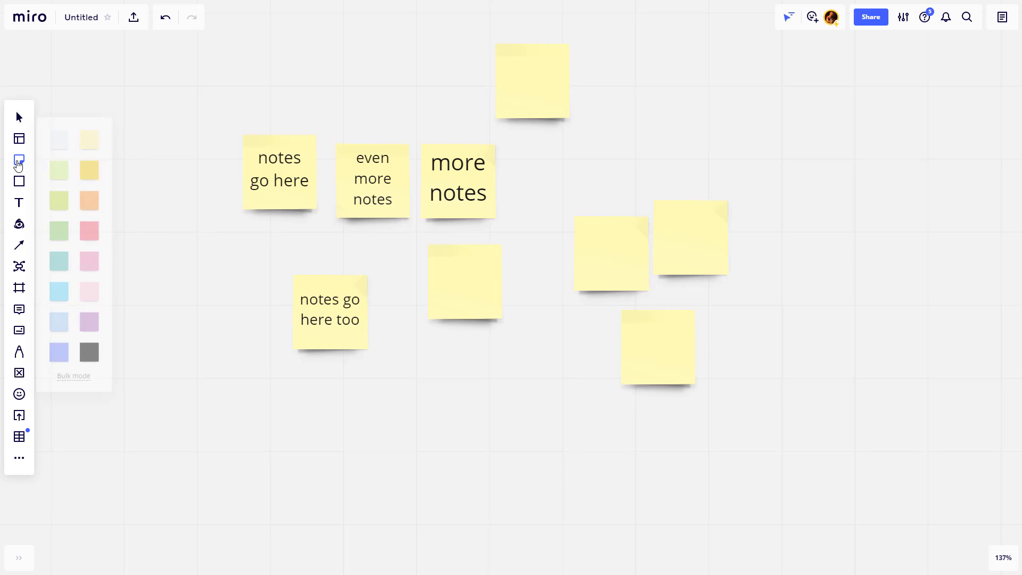
pyautogui.click(83, 393)
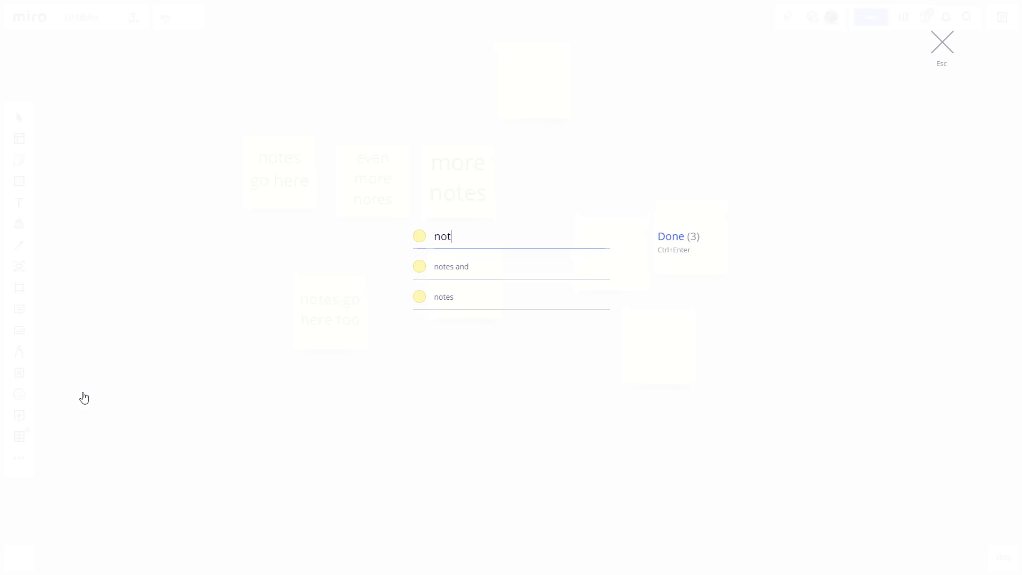
pyautogui.write('otes and')
pyautogui.press('Return')
pyautogui.write('not')
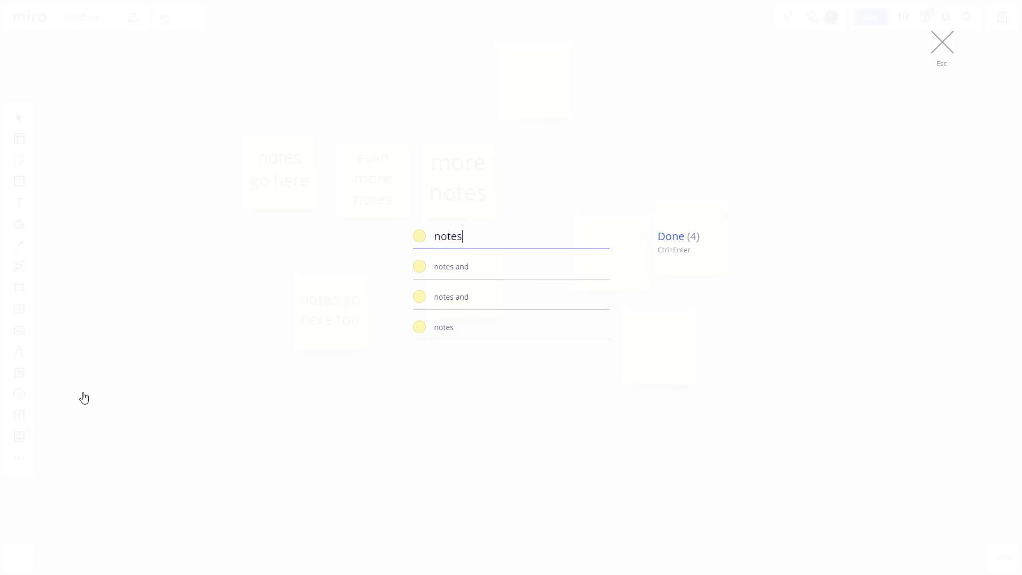
pyautogui.hotkey('ctrl', 'Return')
pyautogui.moveTo(461, 243); pyautogui.dragTo(761, 106)
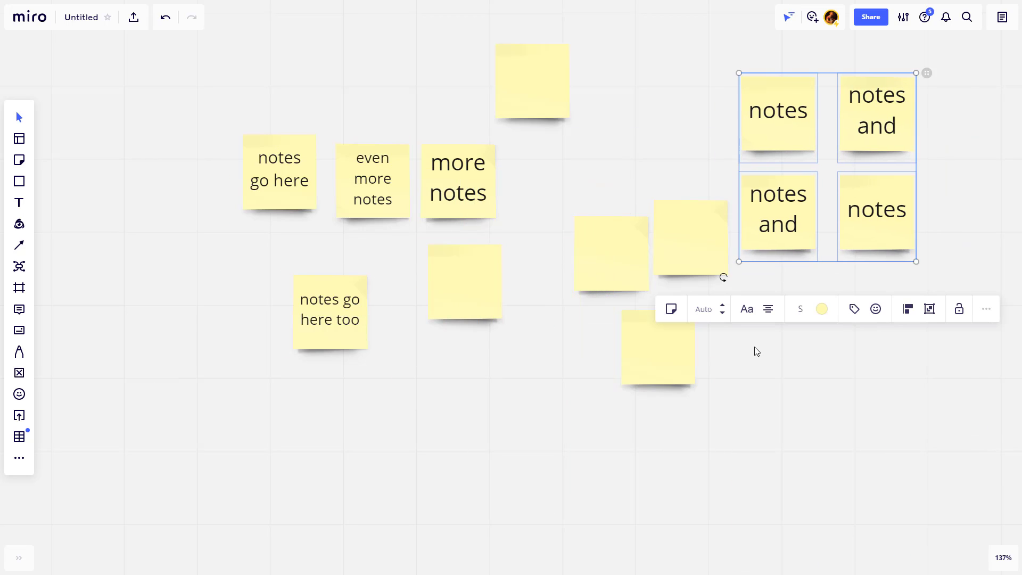
# Step: Copy the Week02 titles in I3:I9 from Sheets and paste them as seven cards left of the notes
pyautogui.press('Escape')
pyautogui.hotkey('alt', 'Tab')
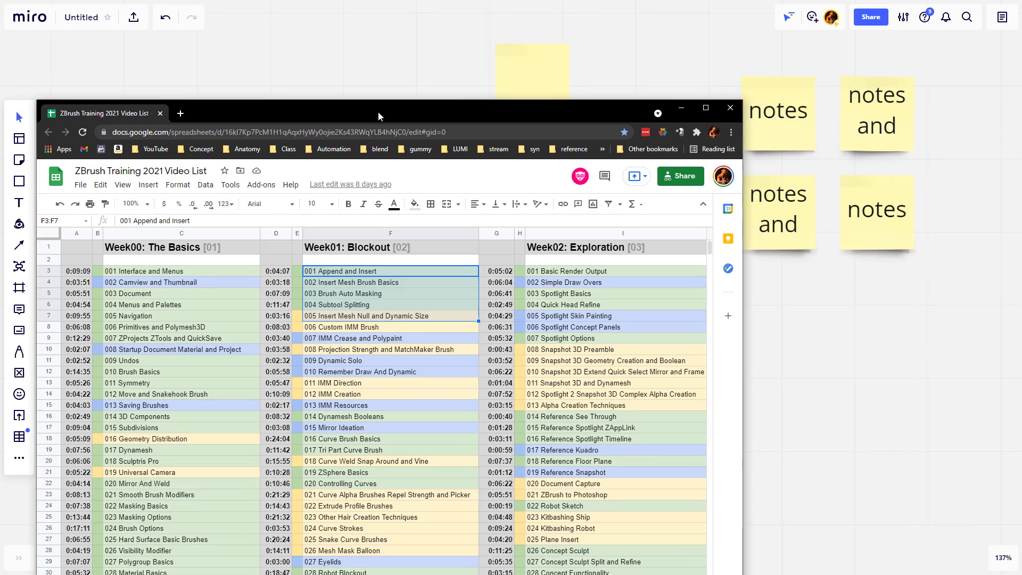
pyautogui.moveTo(656, 233); pyautogui.dragTo(660, 296)
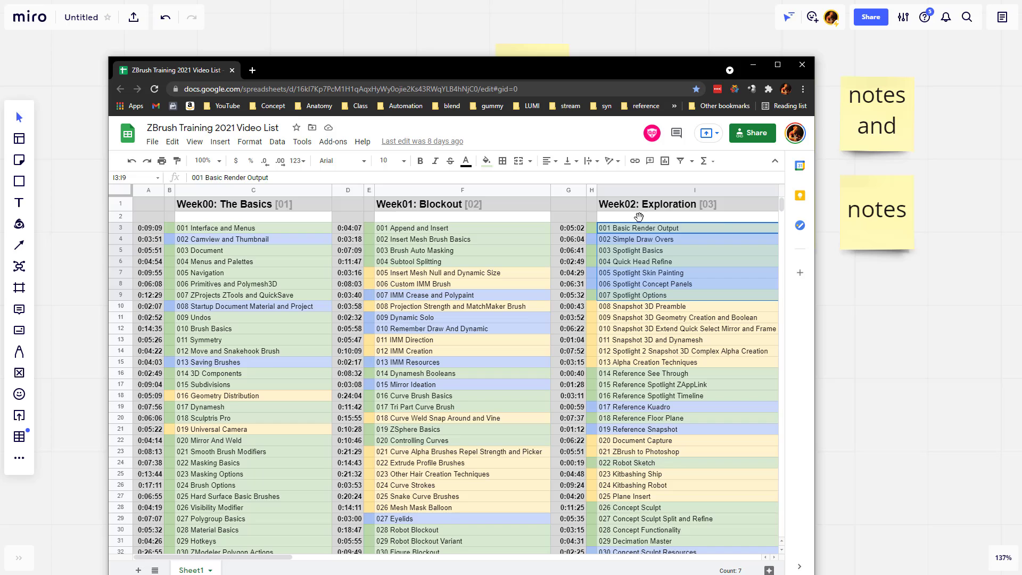
pyautogui.hotkey('alt', 'Tab')
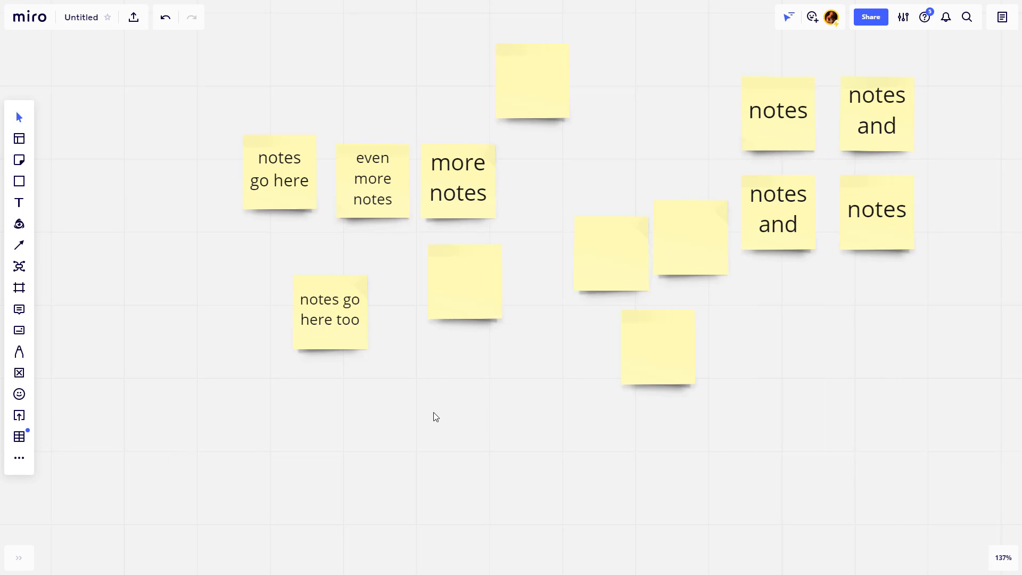
pyautogui.hotkey('ctrl', 'v')
pyautogui.moveTo(410, 541); pyautogui.dragTo(59, 346)
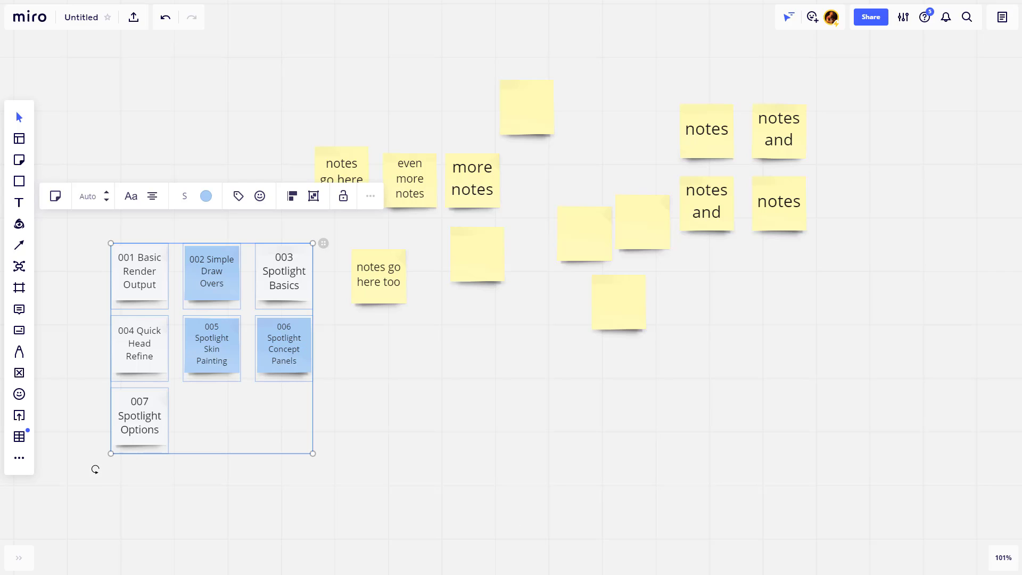
pyautogui.hotkey('alt', 'Tab')
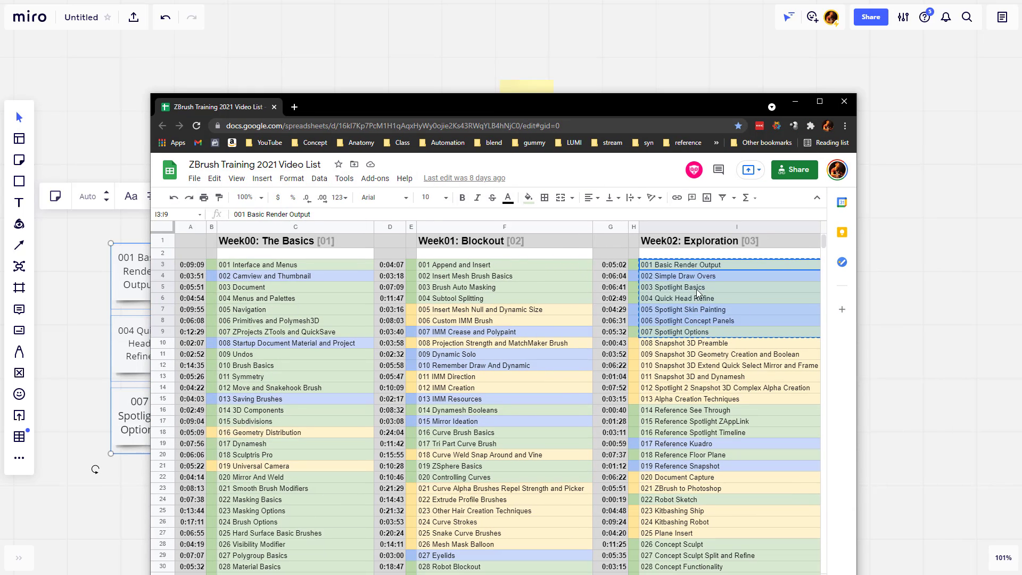
pyautogui.hotkey('alt', 'Tab')
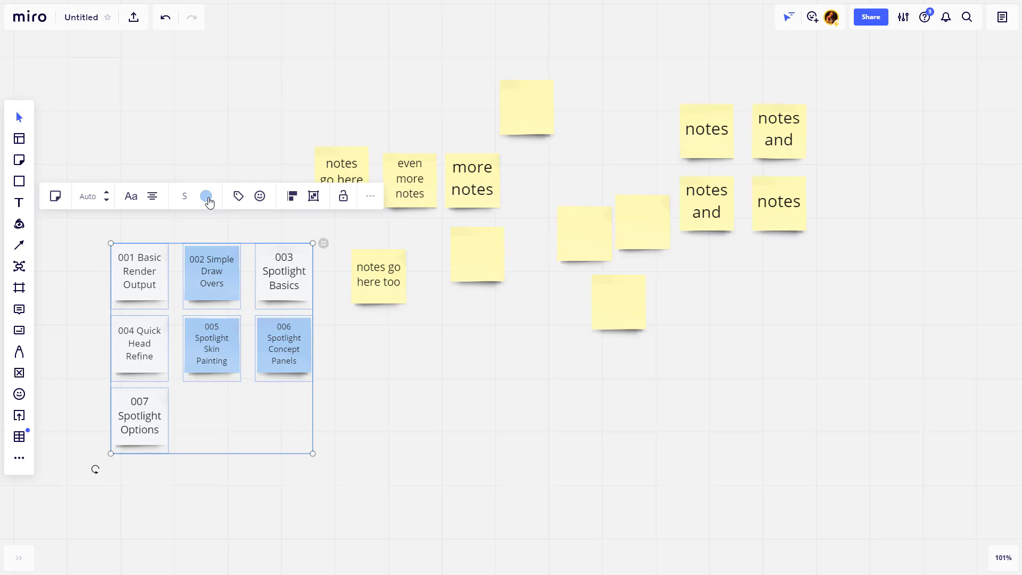
# Step: Colour all seven pasted cards light green, then turn five of them darker green
pyautogui.moveTo(80, 216); pyautogui.dragTo(322, 524)
pyautogui.click(206, 196)
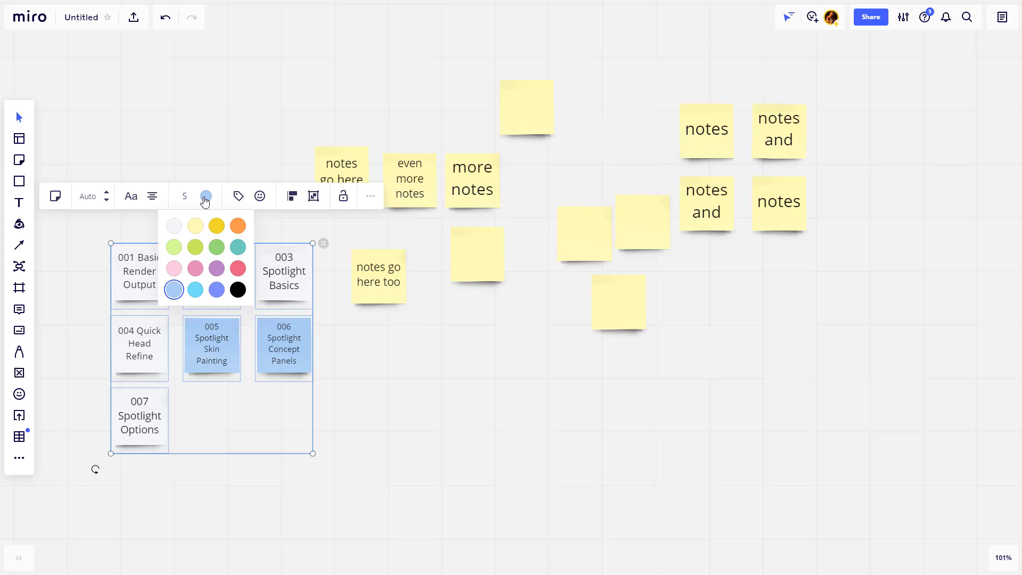
pyautogui.click(175, 247)
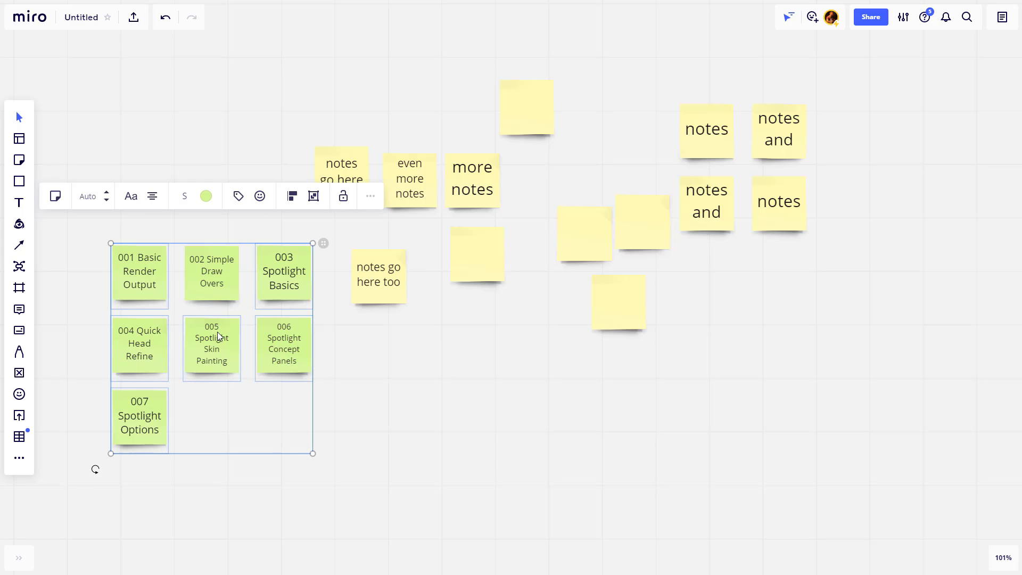
pyautogui.click(207, 197)
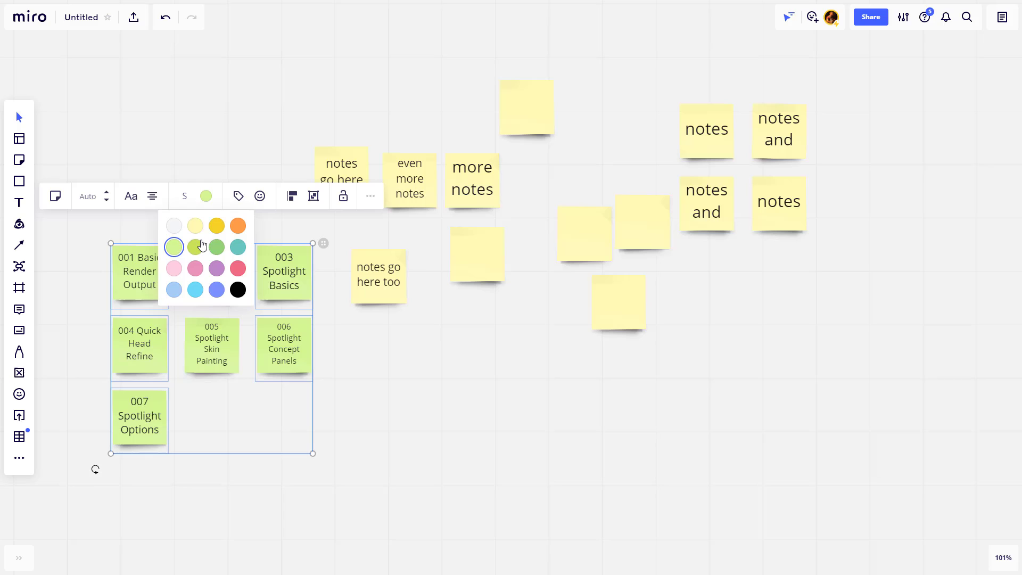
pyautogui.click(199, 245)
pyautogui.click(439, 435)
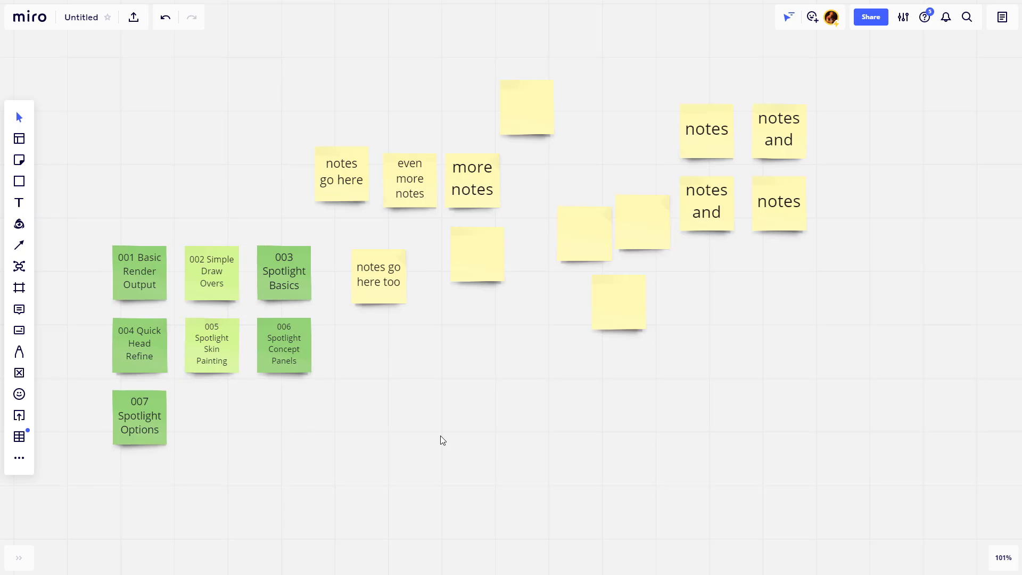
# Step: Try left and then center text alignment on the 003 Spotlight Basics note
pyautogui.click(266, 271)
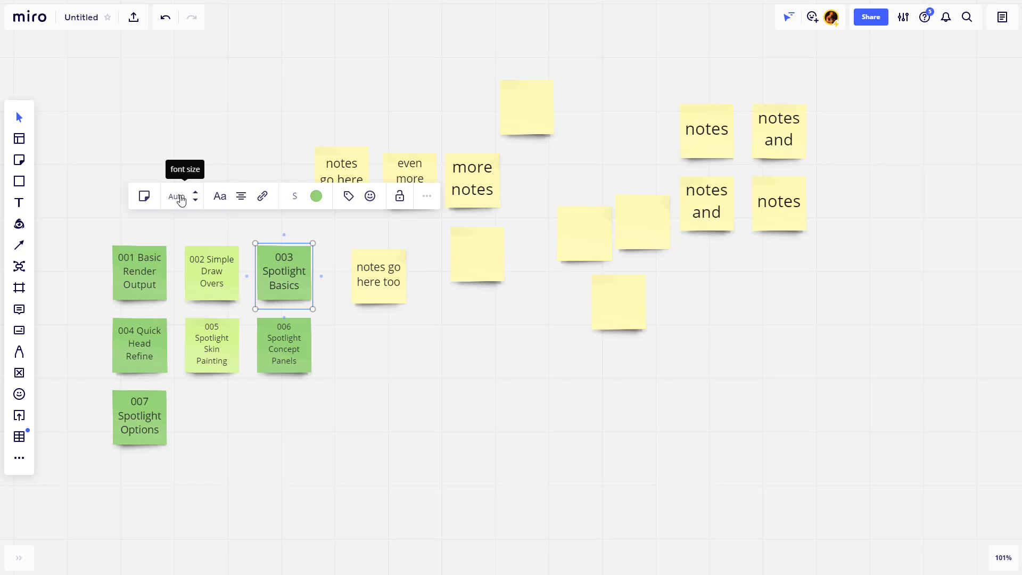
pyautogui.click(241, 200)
pyautogui.click(222, 221)
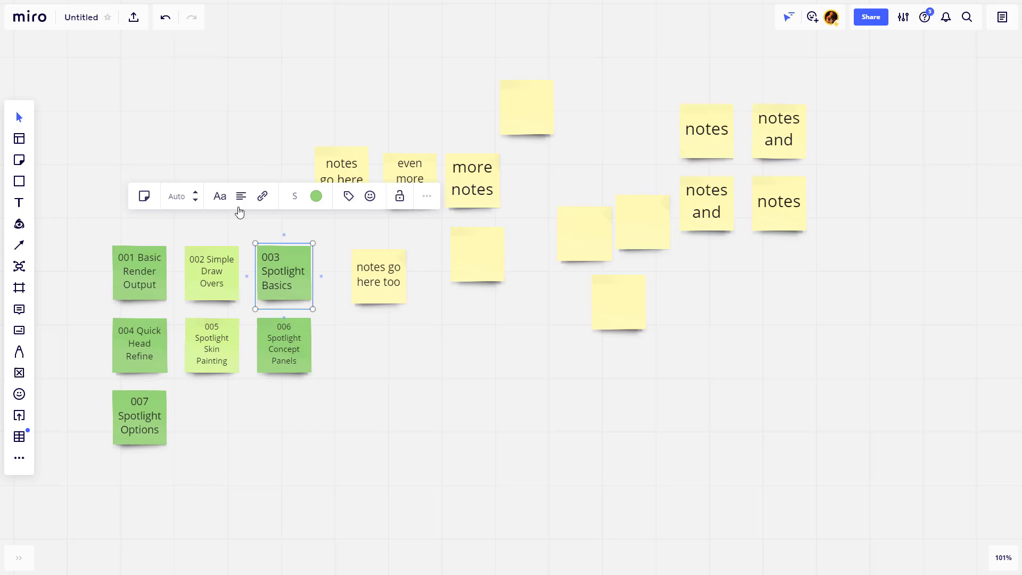
pyautogui.click(240, 198)
pyautogui.click(240, 222)
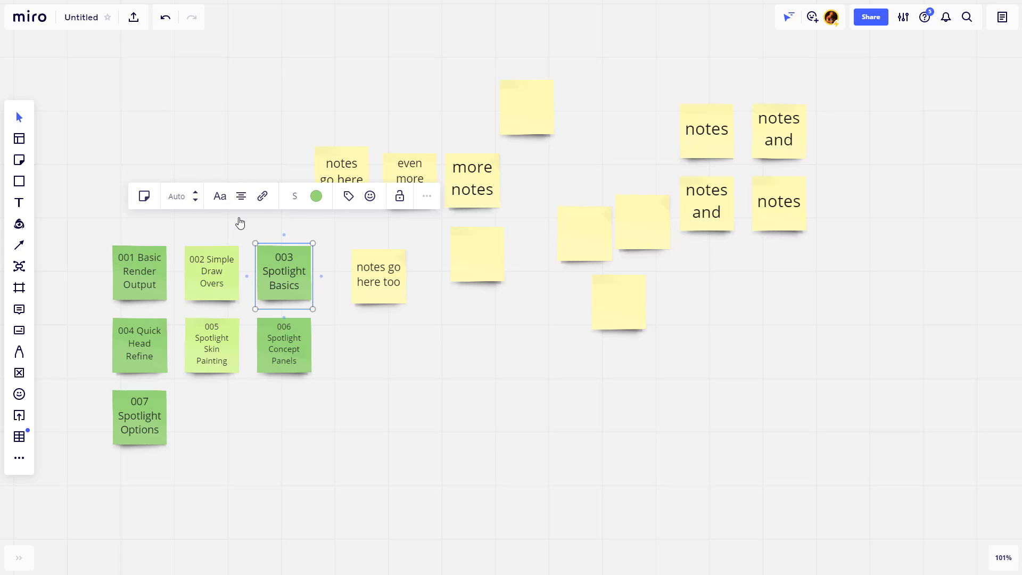
pyautogui.click(241, 197)
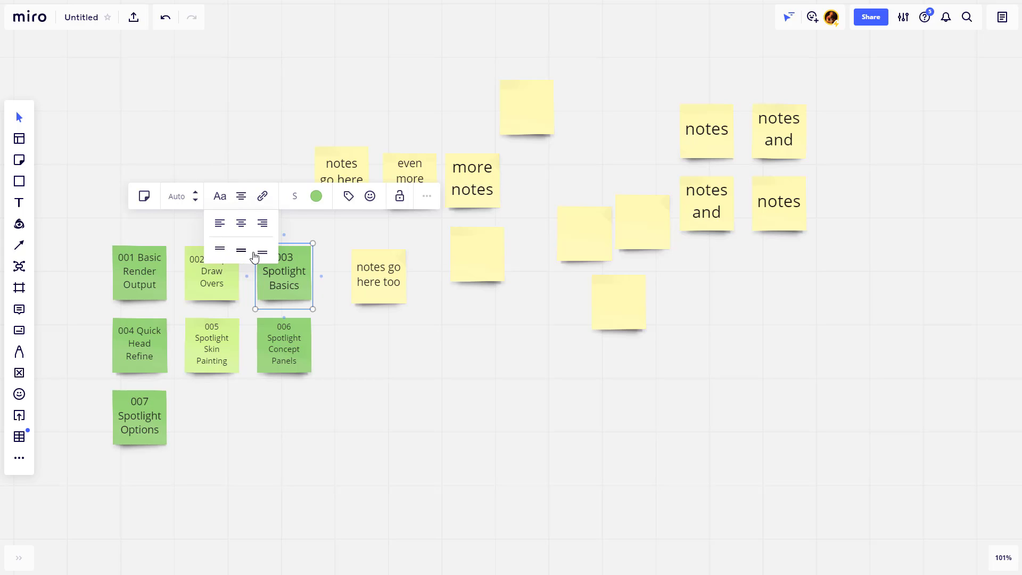
# Step: Retitle the 003 Spotlight Basics note to 'test' and align its text to the top
pyautogui.doubleClick(278, 278)
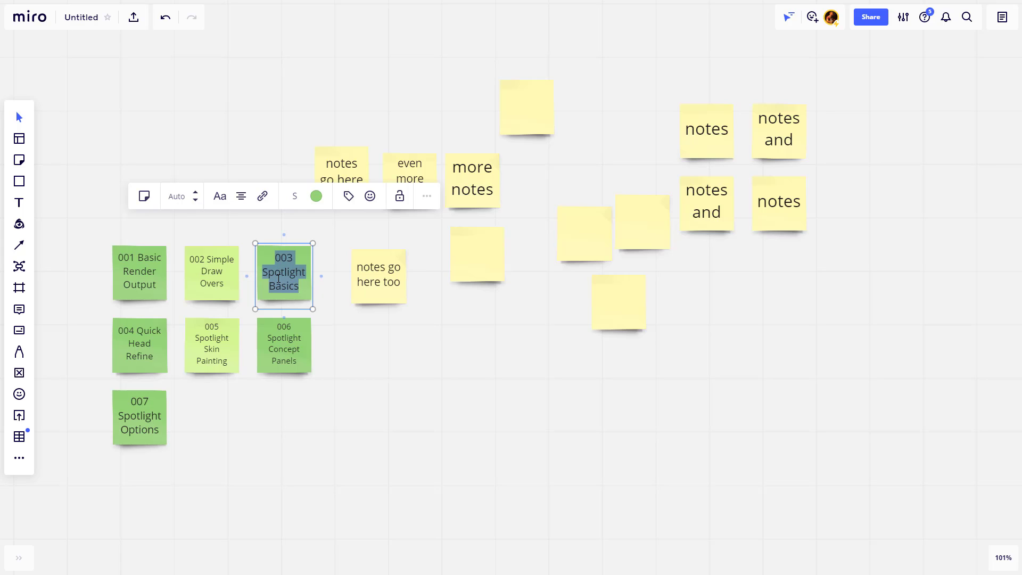
pyautogui.write('test')
pyautogui.click(246, 203)
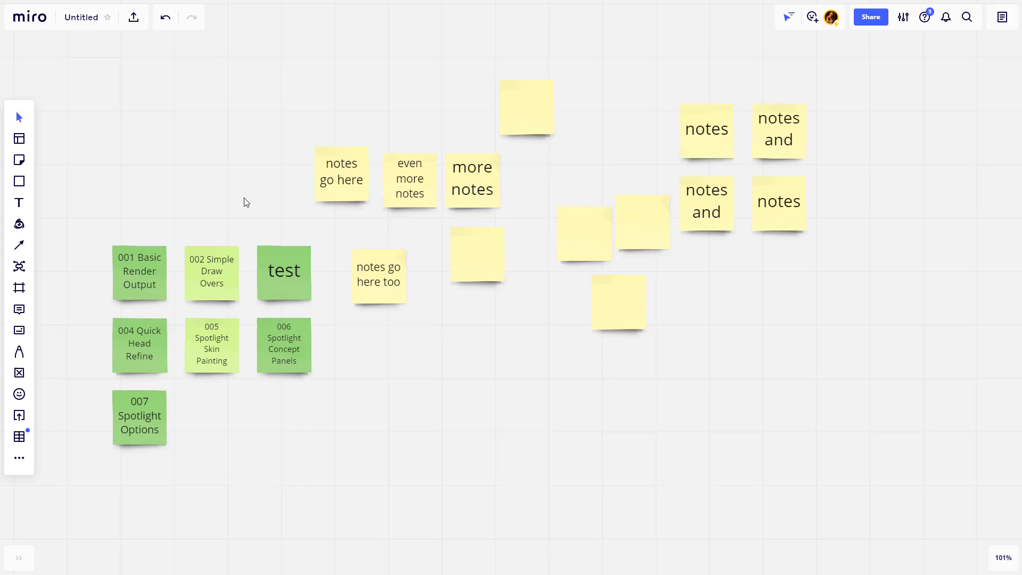
pyautogui.click(276, 282)
pyautogui.click(241, 196)
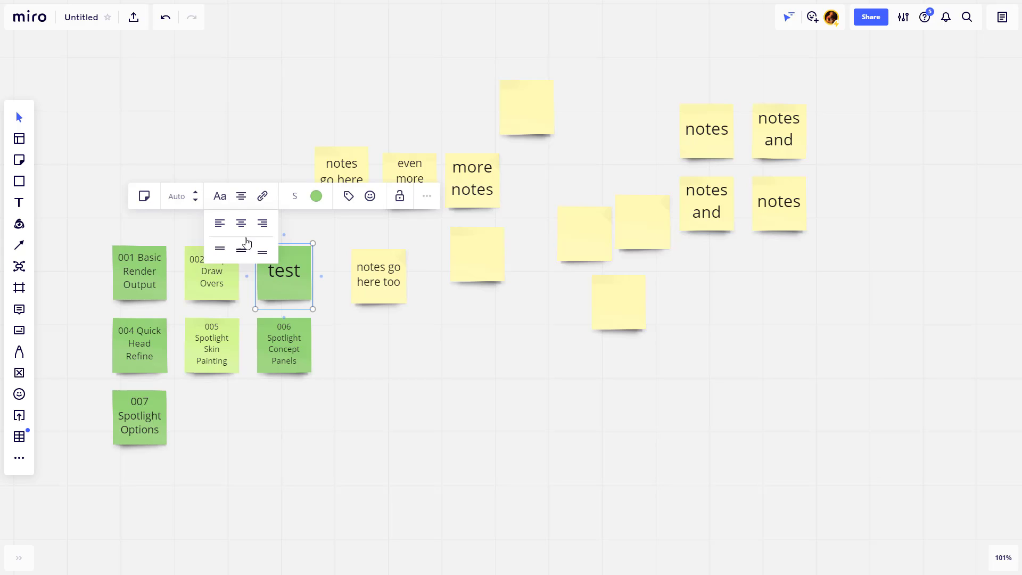
pyautogui.click(217, 251)
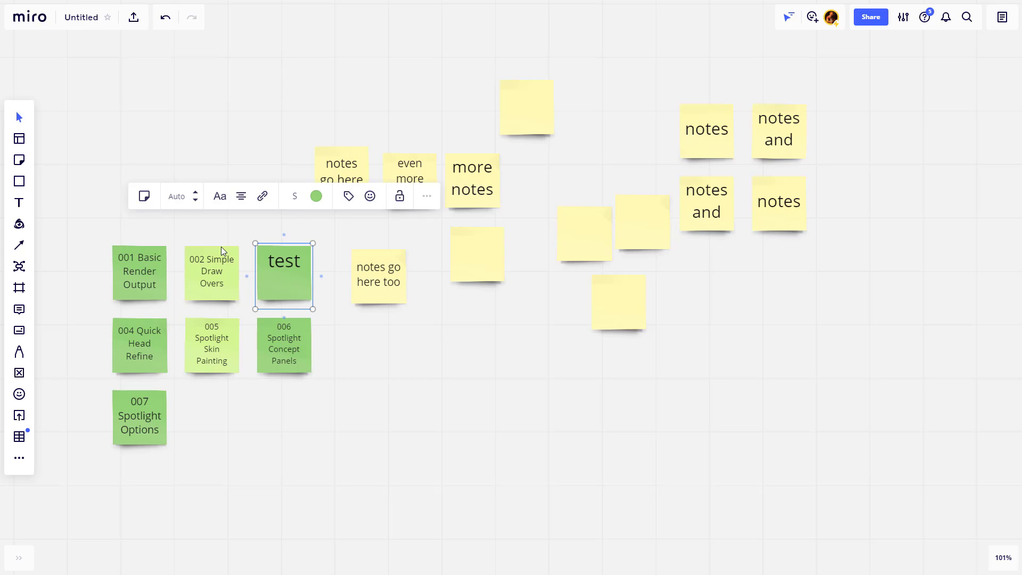
# Step: Turn the test note into a square, move it below the cards, then convert it back to a sticky
pyautogui.click(144, 197)
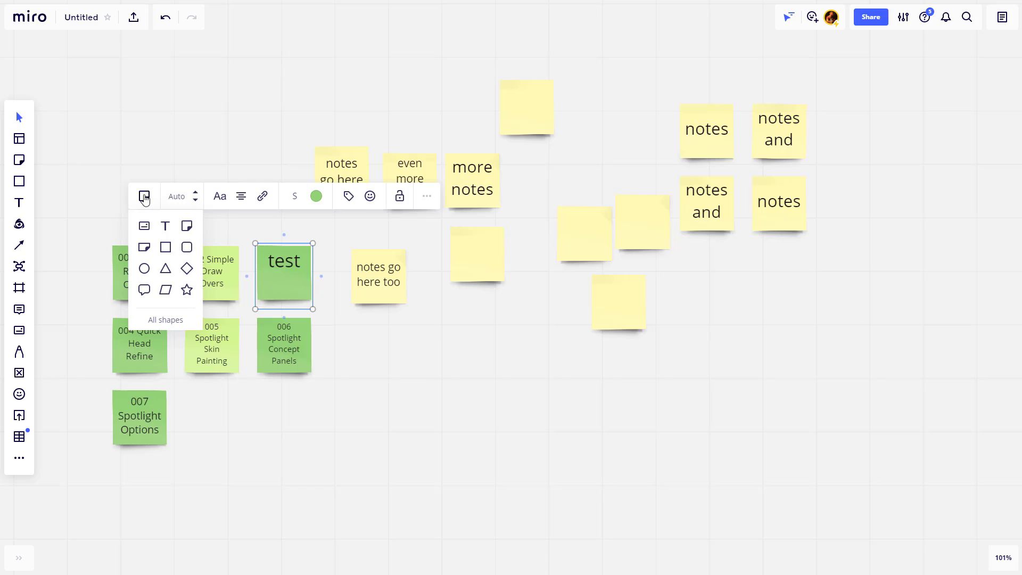
pyautogui.click(165, 247)
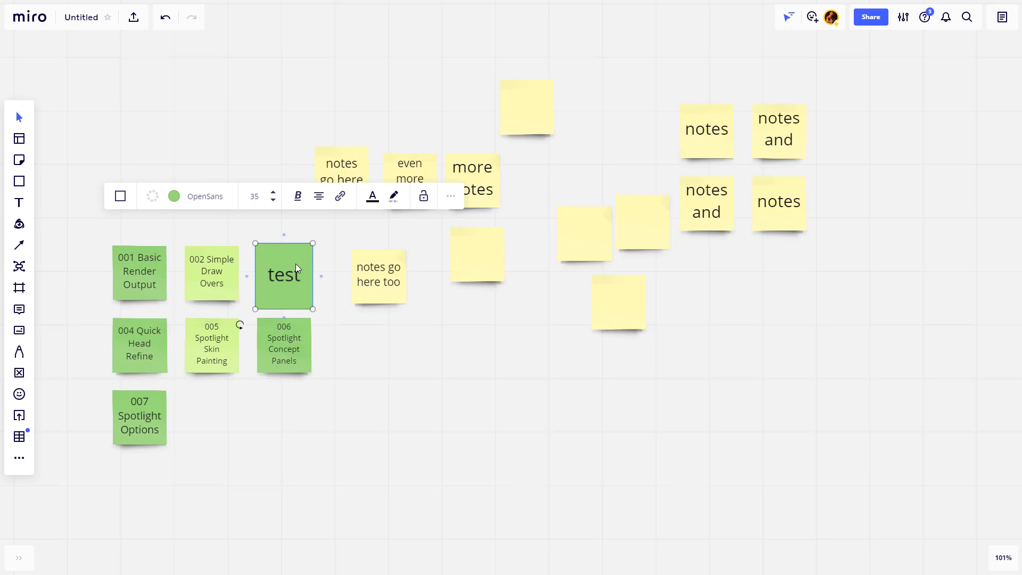
pyautogui.moveTo(295, 263); pyautogui.dragTo(528, 375)
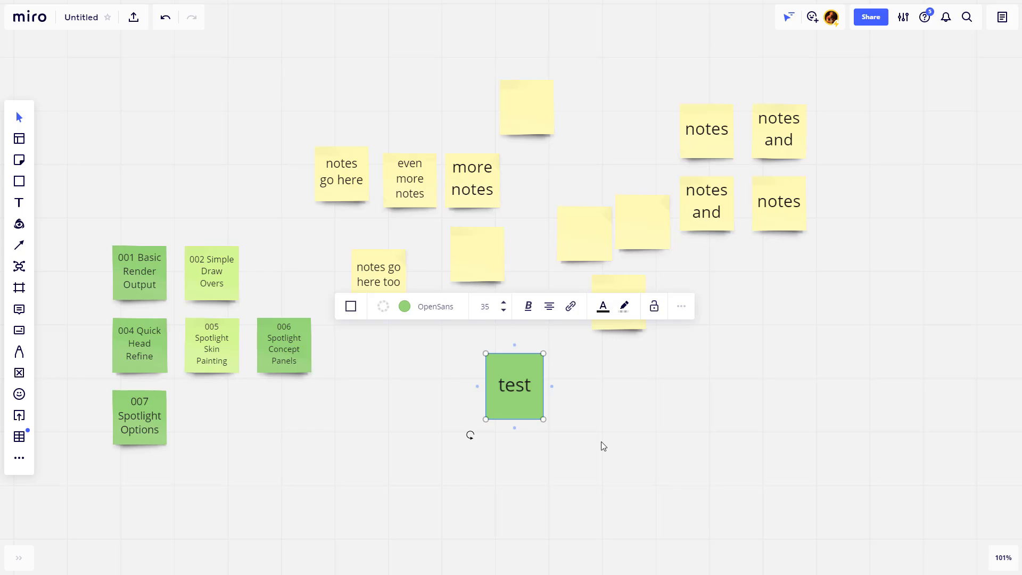
pyautogui.moveTo(491, 372); pyautogui.dragTo(431, 367)
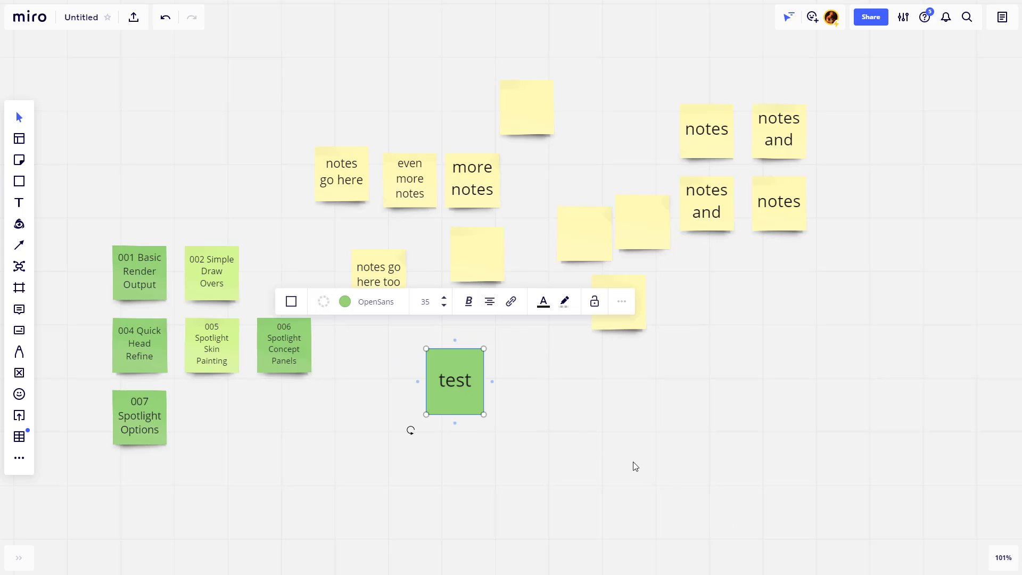
pyautogui.click(291, 302)
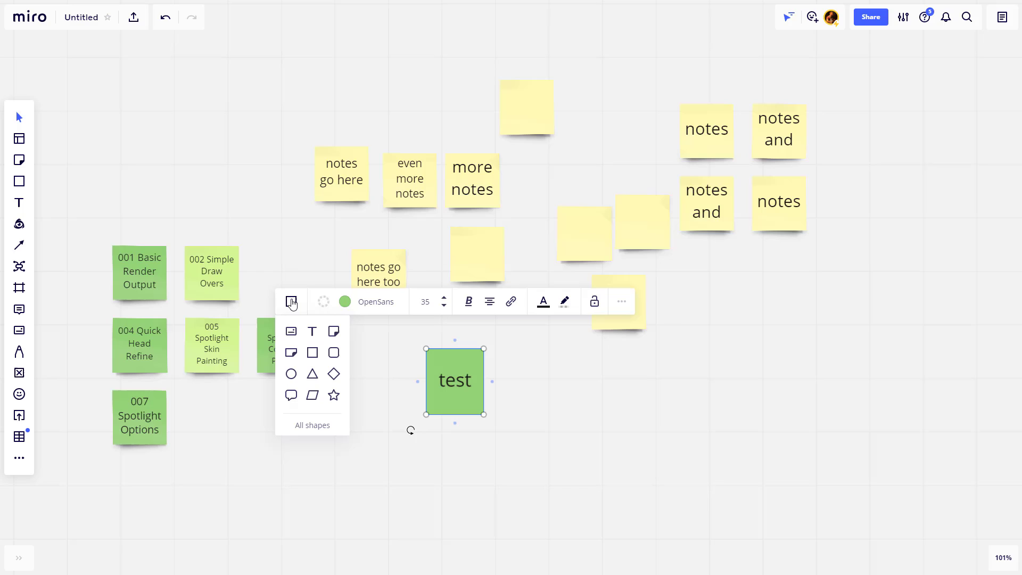
pyautogui.click(335, 333)
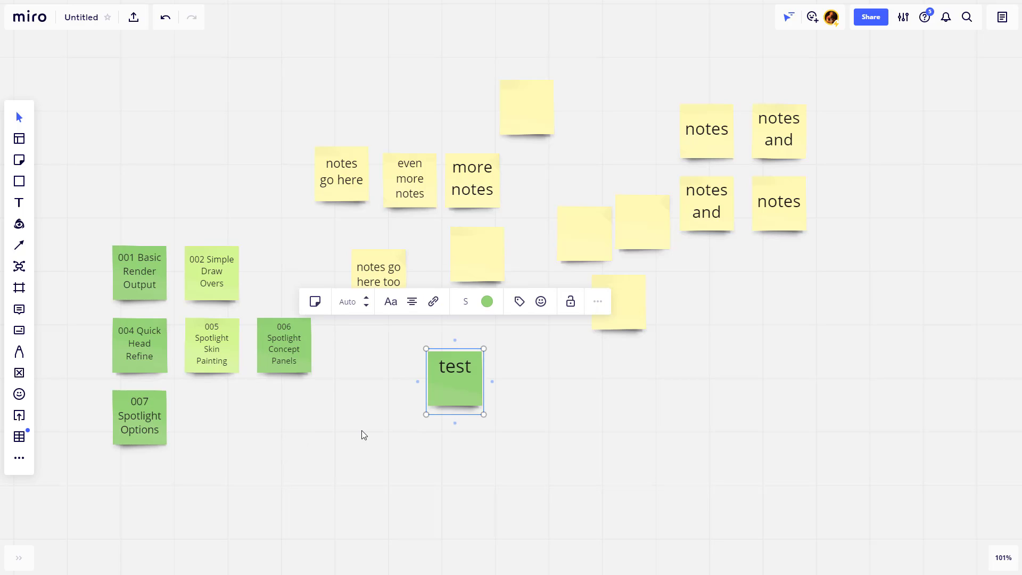
# Step: Move the test note below note 006 and a 'notes and' note to the far top-right
pyautogui.click(434, 302)
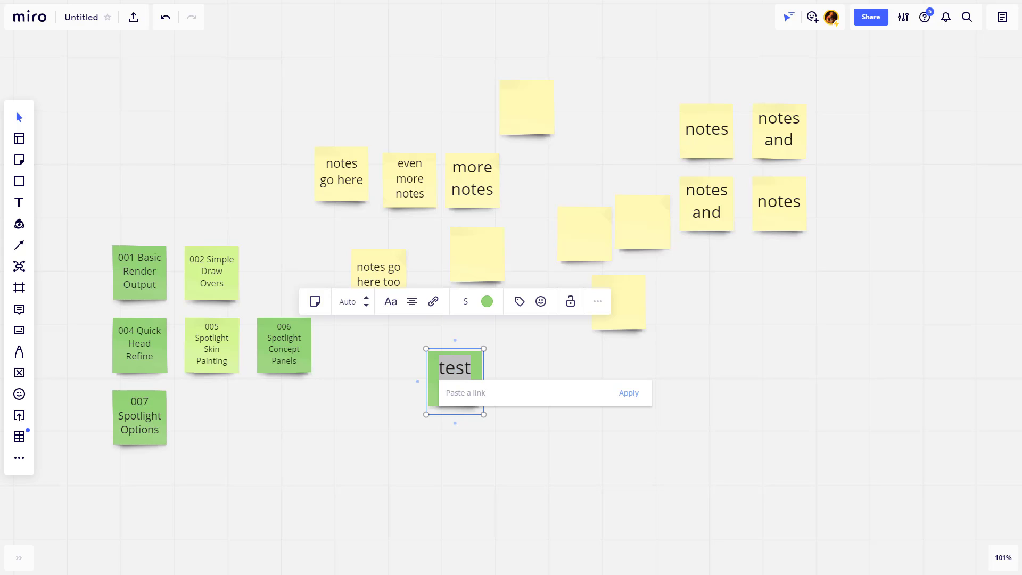
pyautogui.moveTo(451, 377); pyautogui.dragTo(279, 407)
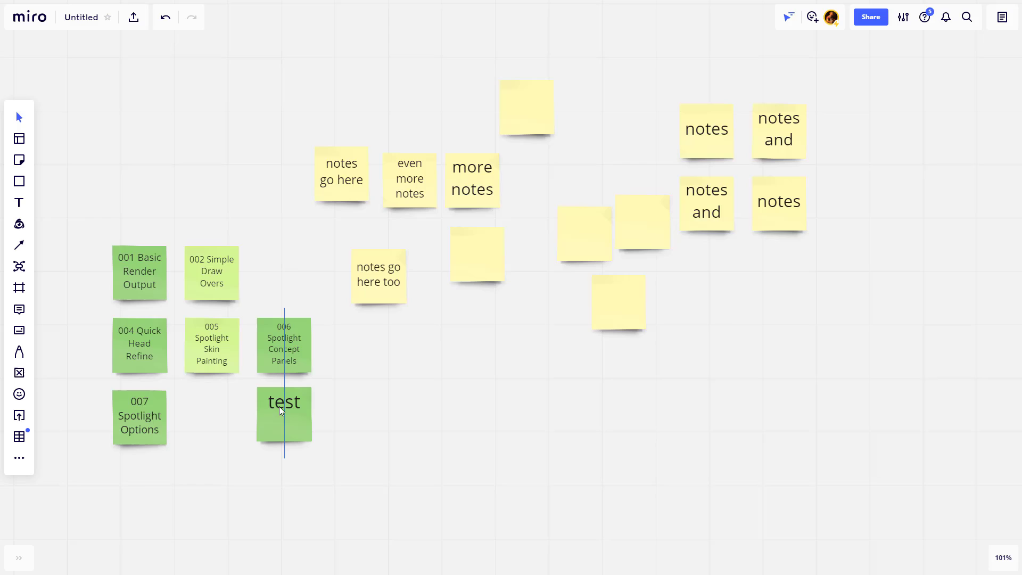
pyautogui.scroll(-2, 298, 412)
pyautogui.click(299, 410)
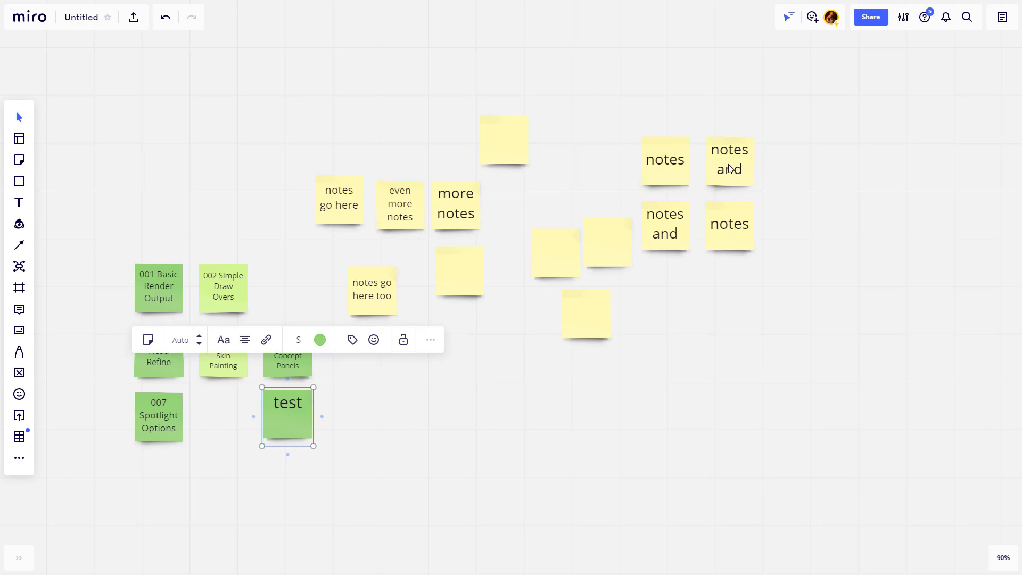
pyautogui.moveTo(716, 163); pyautogui.dragTo(944, 62)
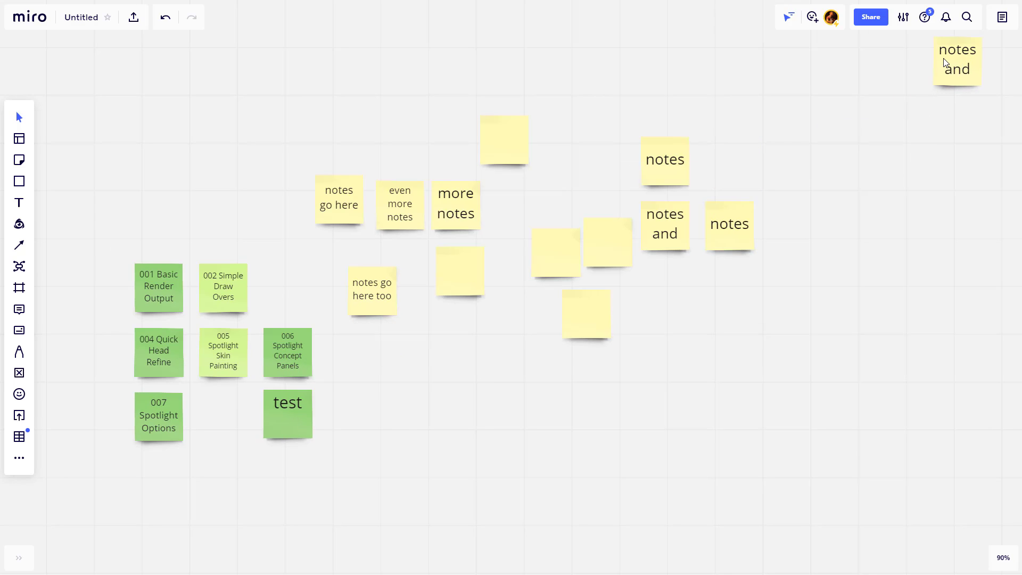
pyautogui.click(301, 417)
# Step: Link the test note to the top-right 'notes and' note and follow the link to check it
pyautogui.click(431, 341)
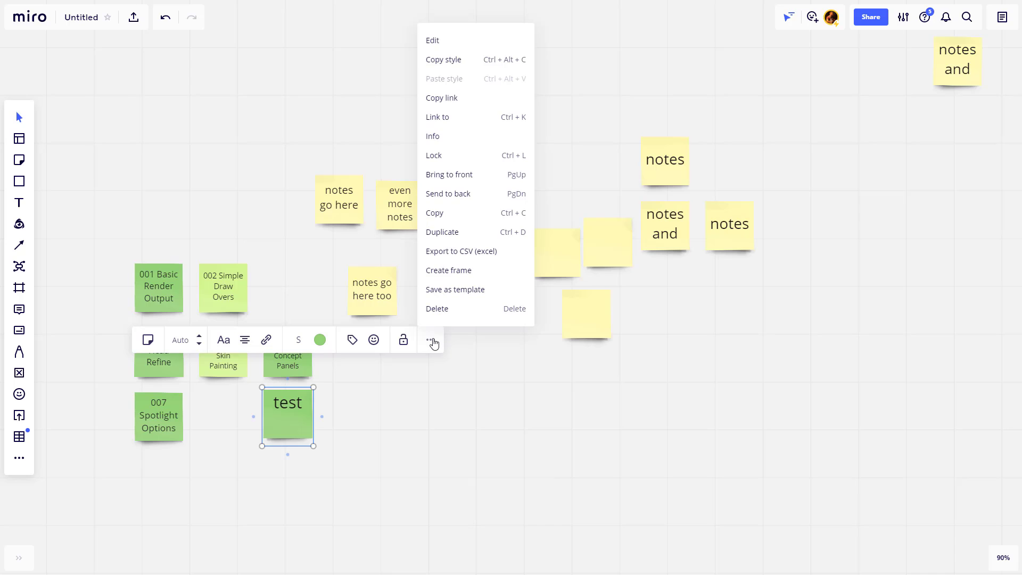
pyautogui.click(442, 118)
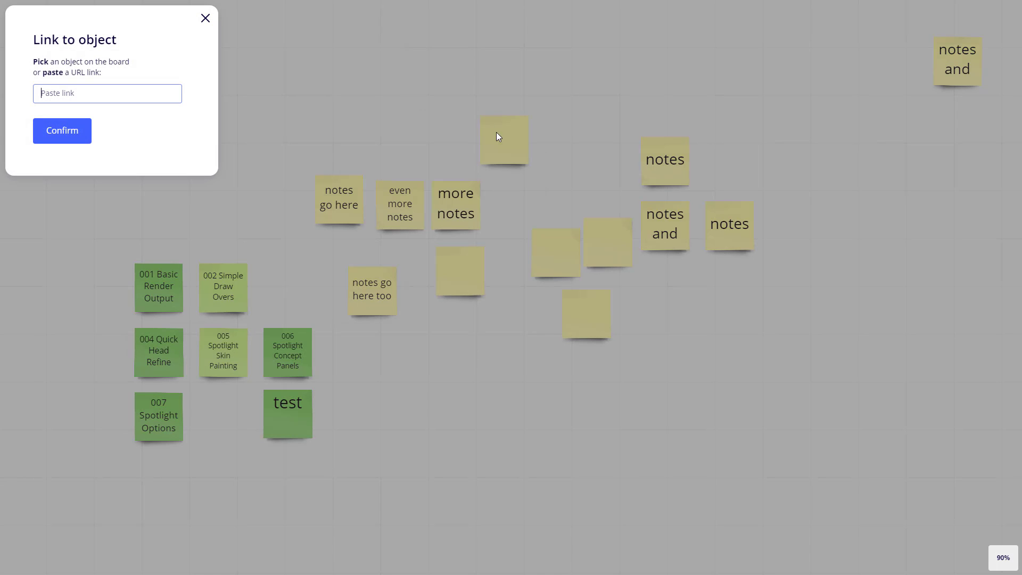
pyautogui.click(958, 68)
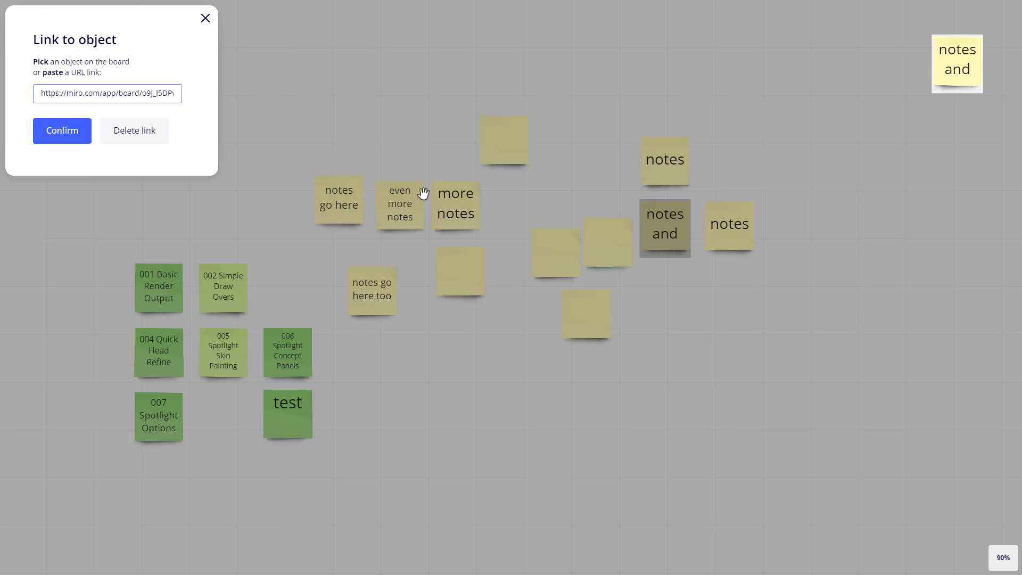
pyautogui.click(68, 130)
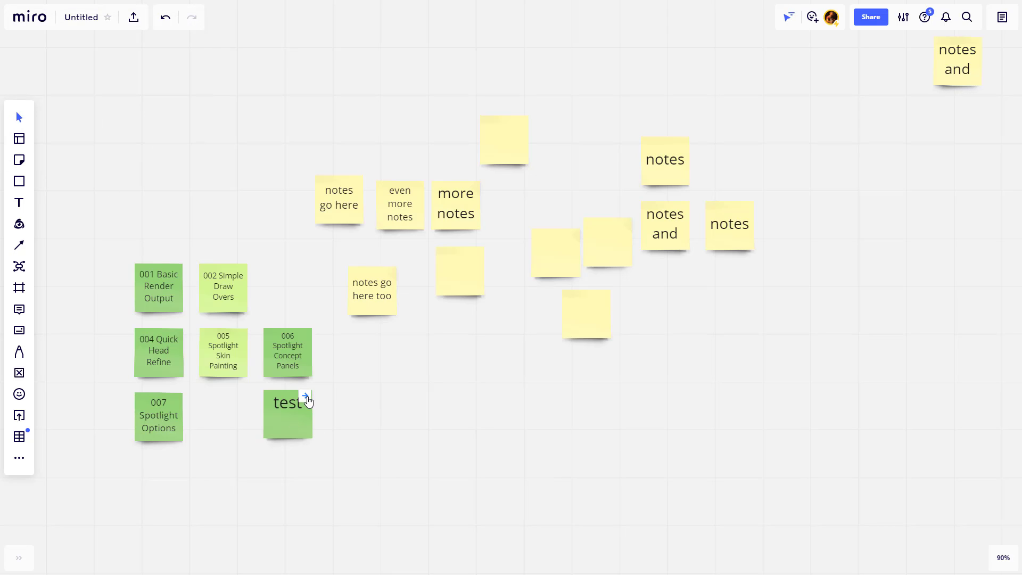
pyautogui.scroll(6, 359, 418)
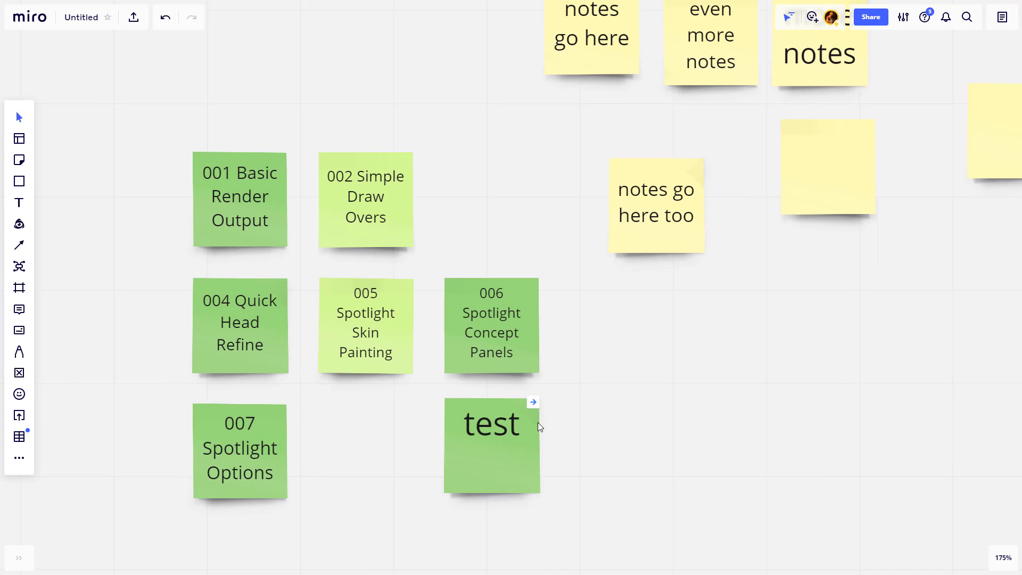
pyautogui.hscroll(1, 476, 425)
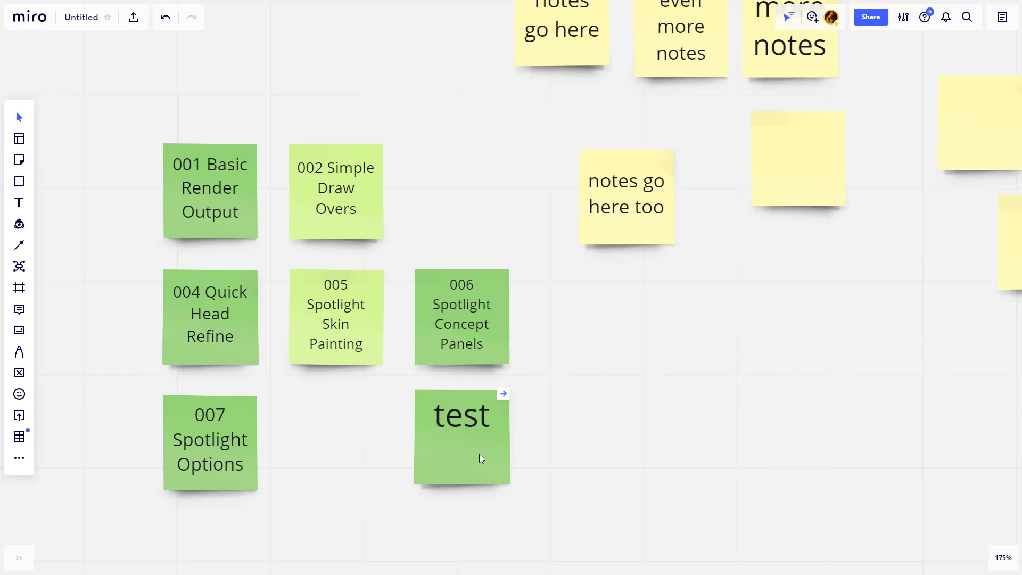
pyautogui.click(503, 397)
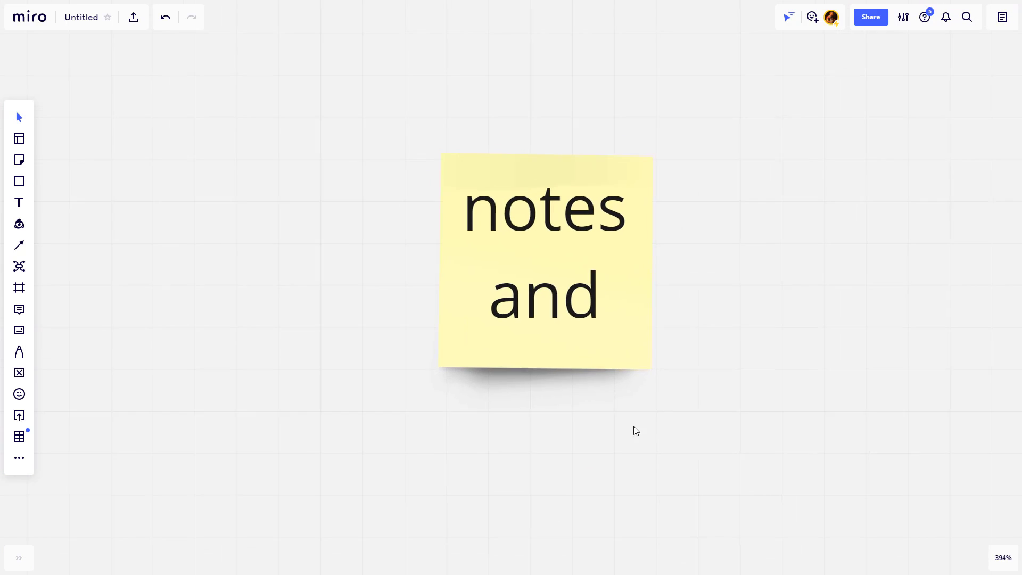
# Step: Delete the link from the test note through its link settings
pyautogui.scroll(-10, 543, 279)
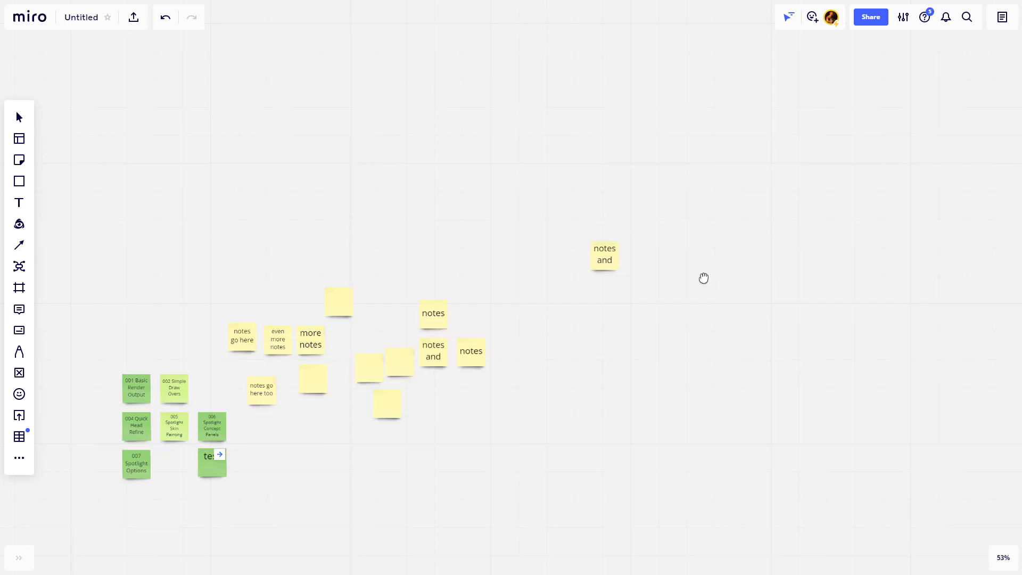
pyautogui.scroll(3, 384, 398)
pyautogui.click(353, 410)
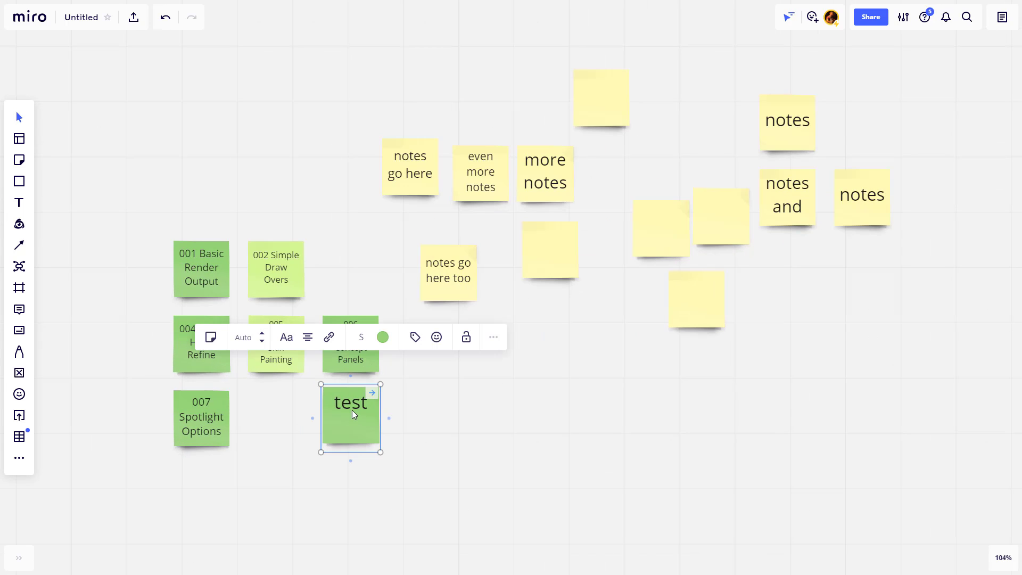
pyautogui.click(496, 344)
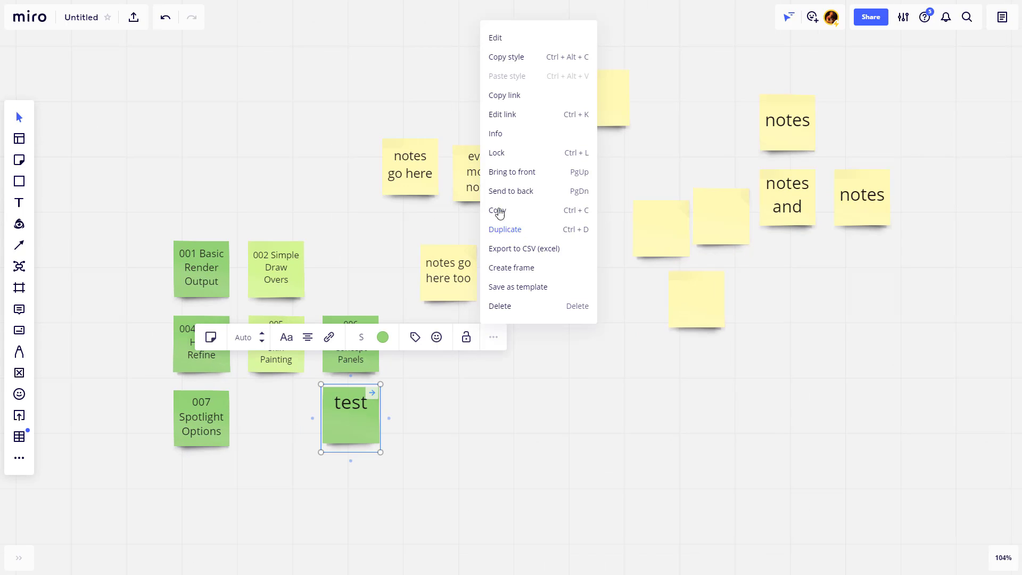
pyautogui.click(512, 114)
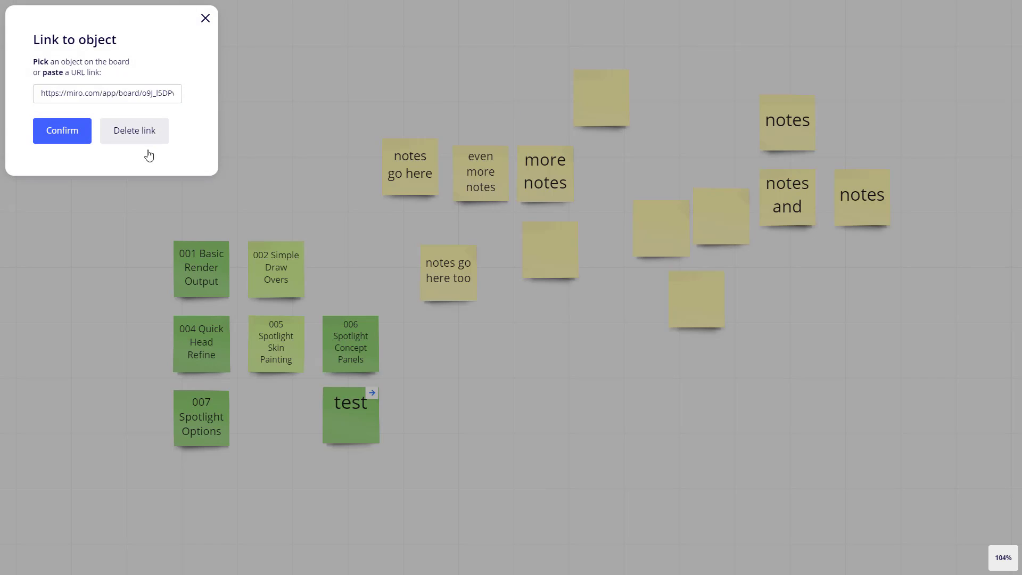
pyautogui.click(134, 130)
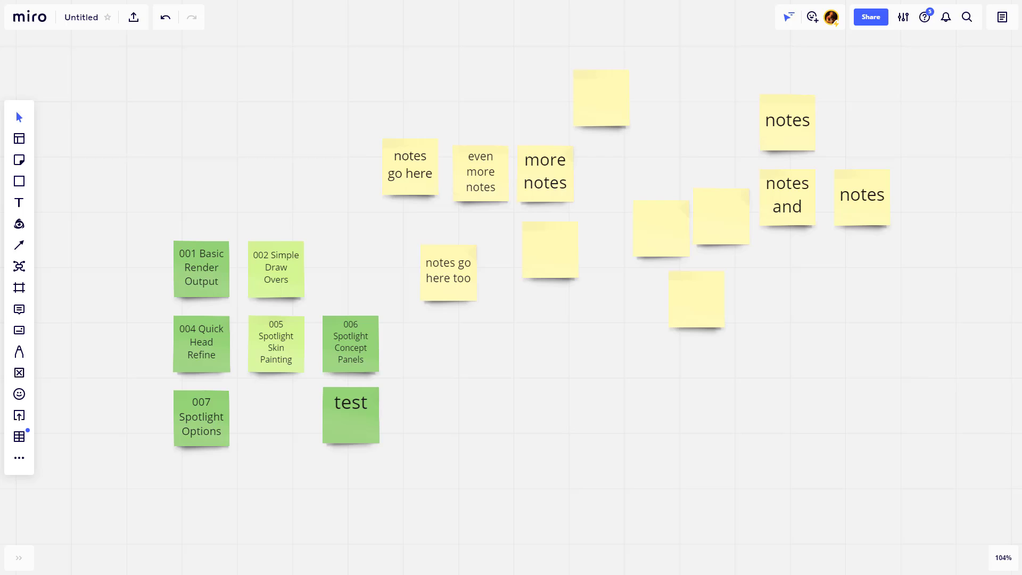
pyautogui.hotkey('alt', 'Tab')
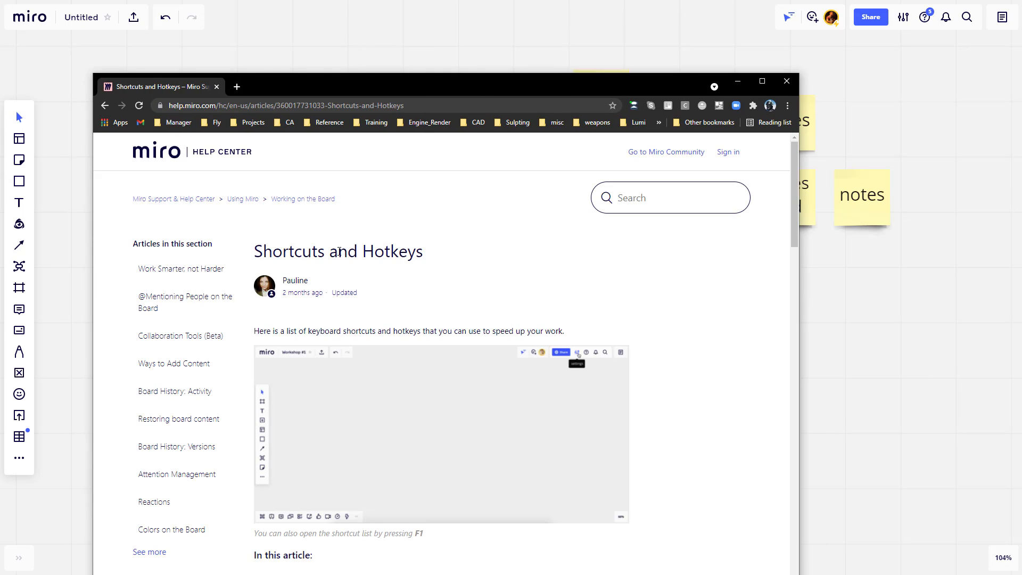
pyautogui.scroll(-6, 375, 289)
pyautogui.scroll(-5, 374, 289)
pyautogui.hotkey('alt', 'Tab')
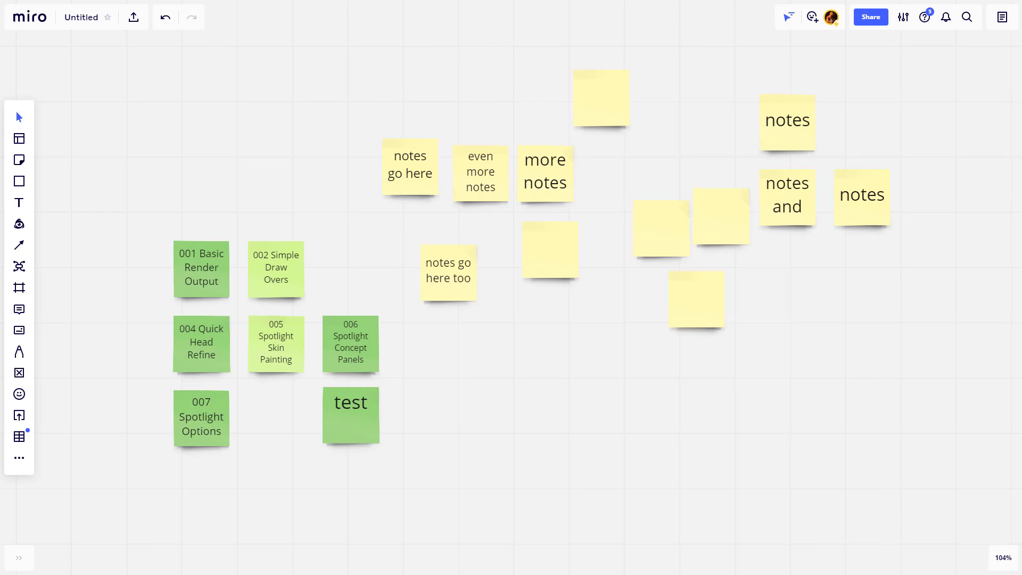
pyautogui.scroll(5, 500, 371)
pyautogui.scroll(-4, 488, 344)
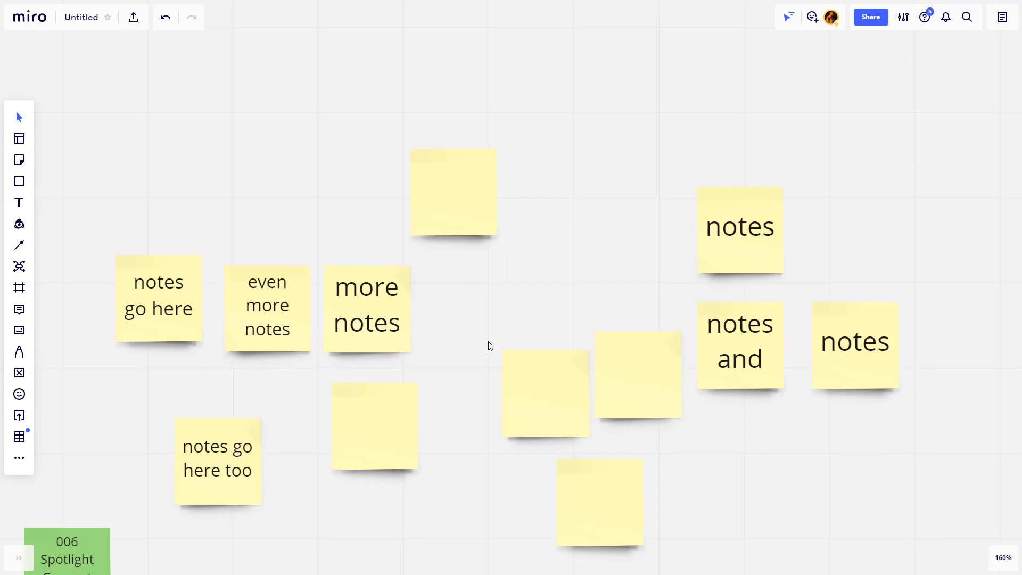
pyautogui.hscroll(-5, 533, 362)
pyautogui.scroll(-1, 532, 362)
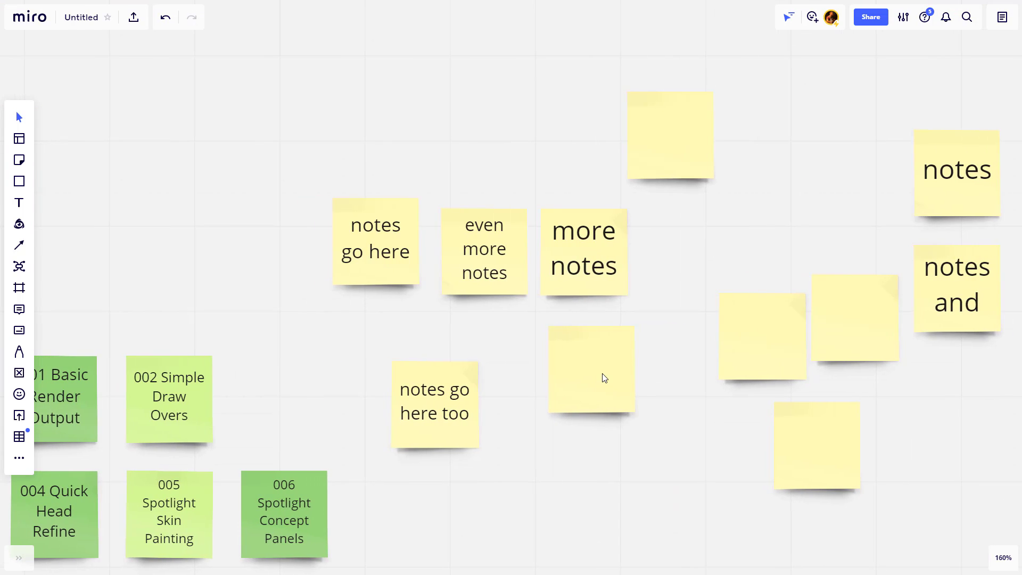
pyautogui.scroll(-5, 602, 373)
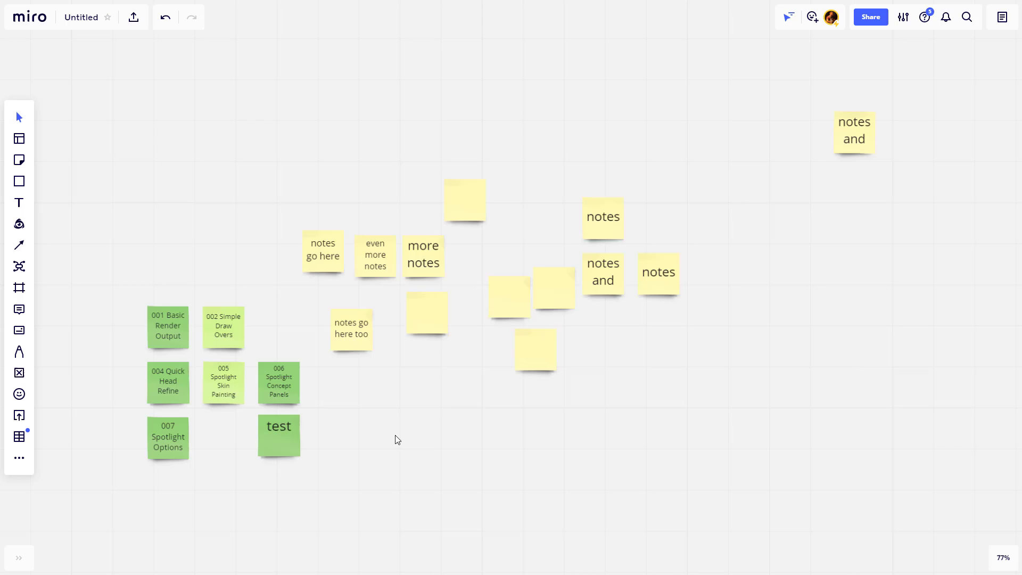
pyautogui.click(211, 331)
pyautogui.hotkey('shift', '2')
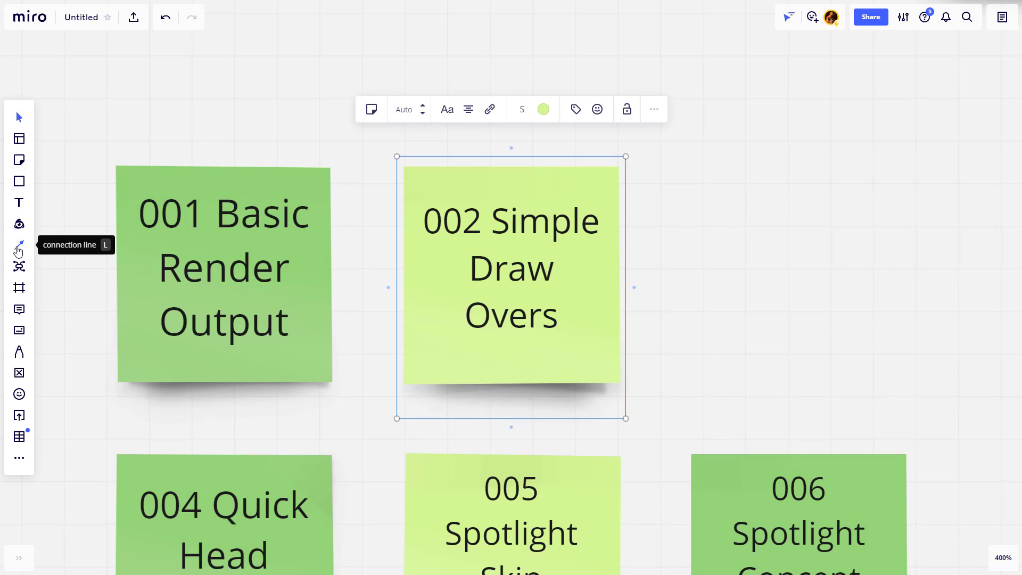
pyautogui.click(712, 276)
pyautogui.scroll(-10, 775, 267)
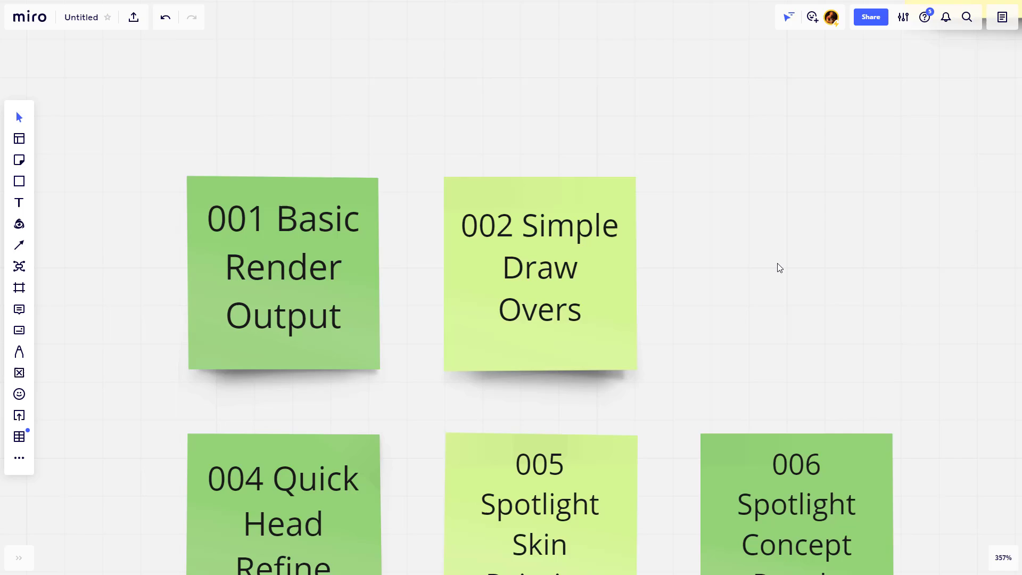
pyautogui.scroll(-3, 517, 270)
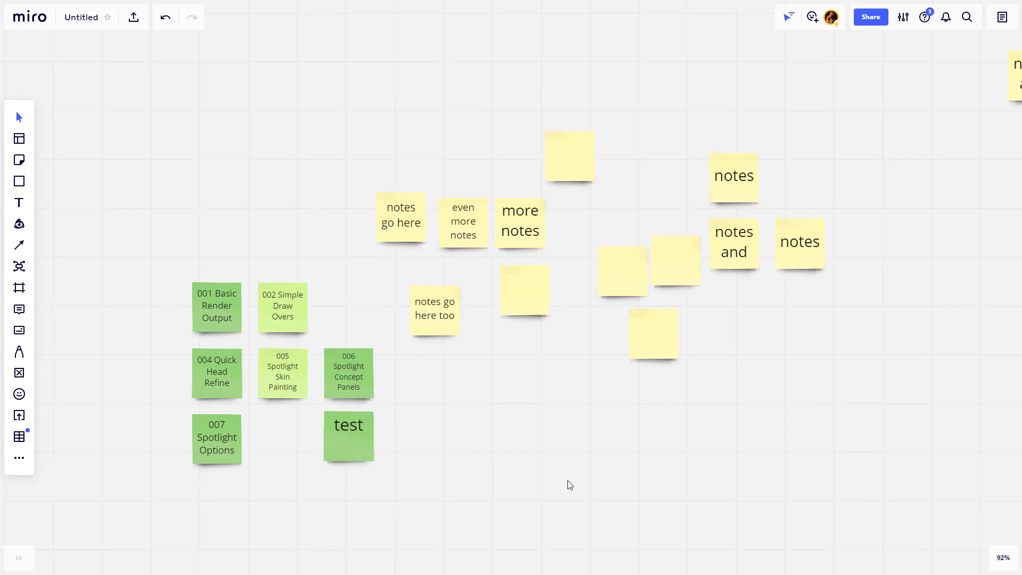